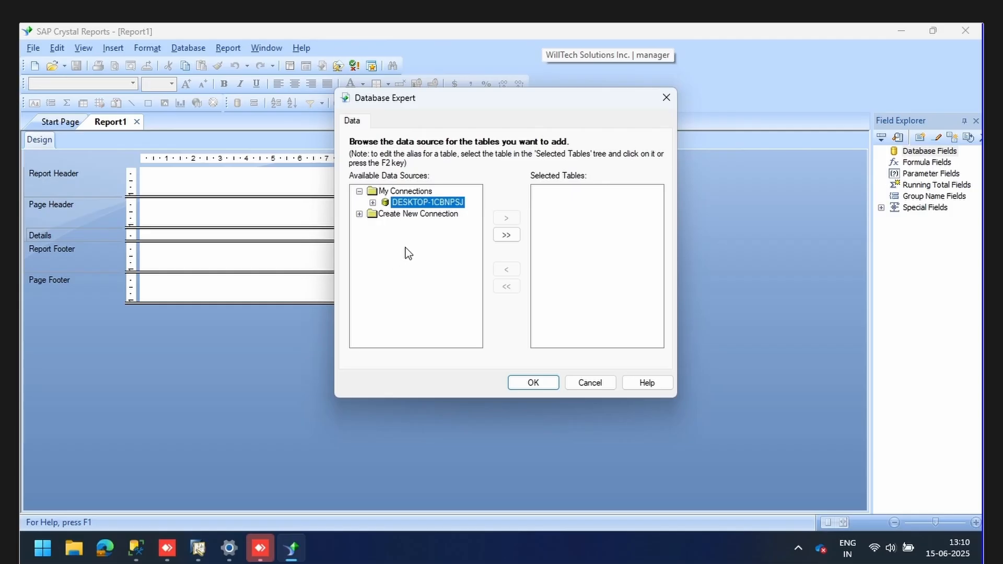
Start a new OLE DB (ADO) connection using Microsoft OLE DB Provider for SQL Server and continue.
{"action": "left_click", "coordinate": [360, 214]}
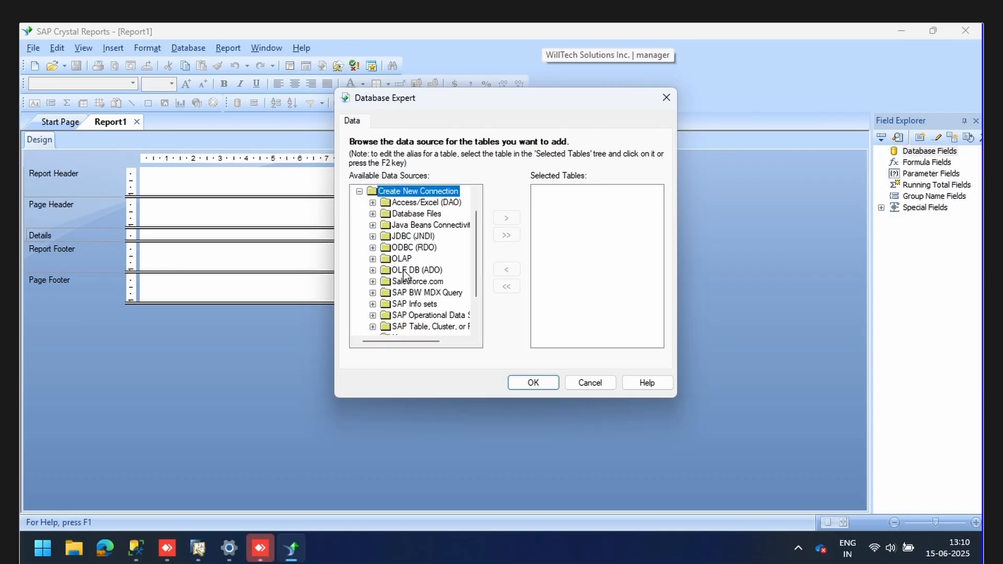
{"action": "left_click", "coordinate": [373, 270]}
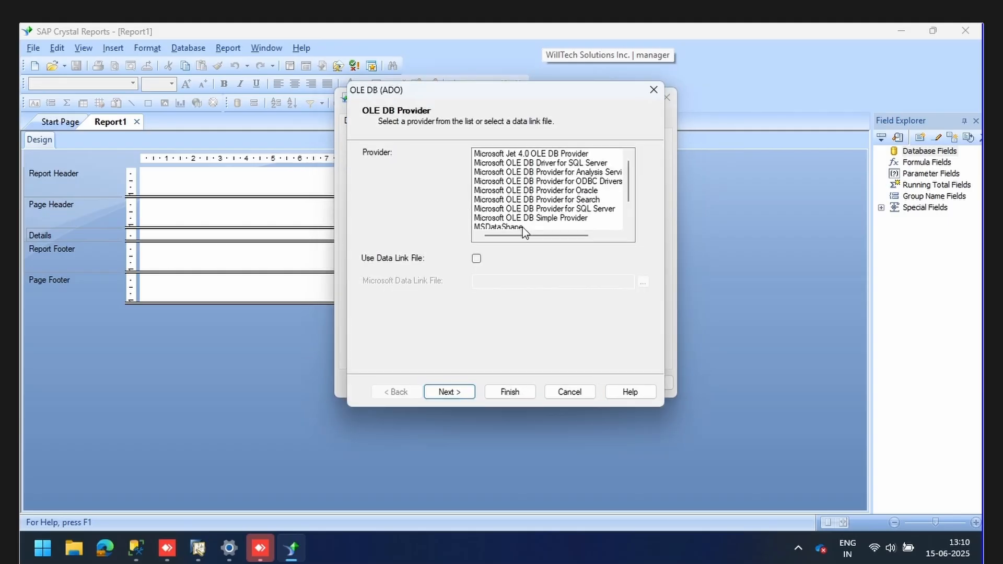
{"action": "left_click", "coordinate": [588, 210]}
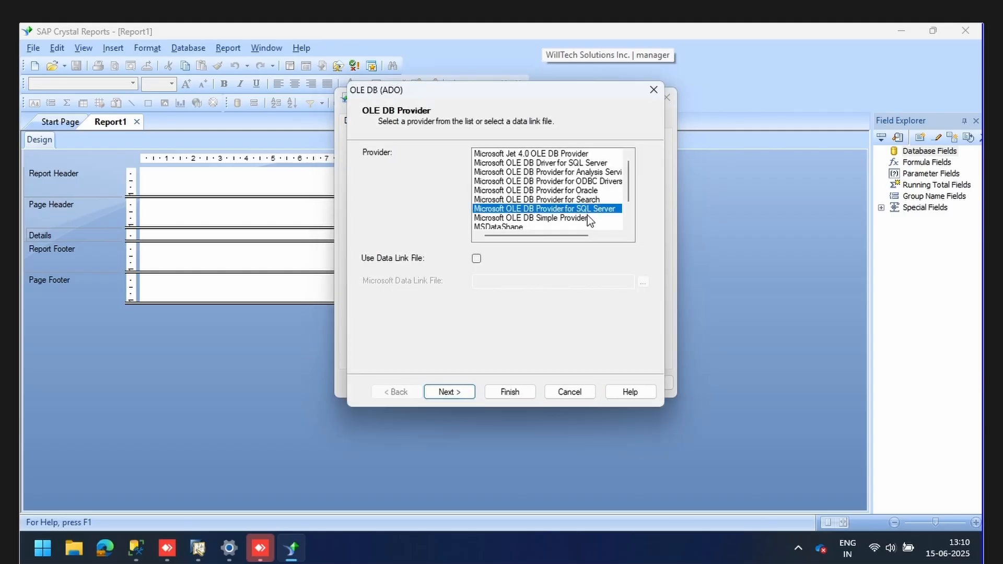
{"action": "left_click", "coordinate": [463, 392]}
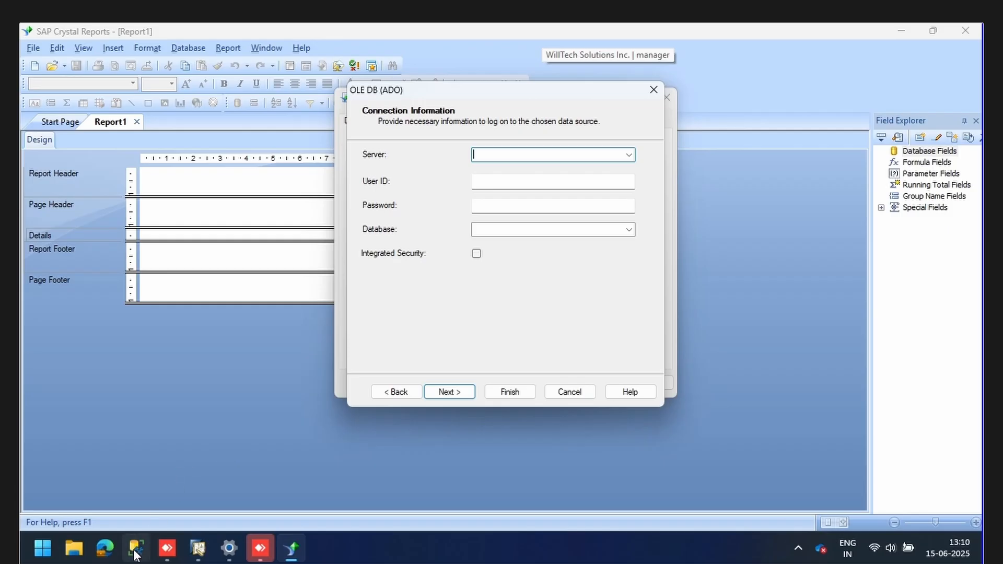
Look up the server name DESKTOP-1CBNPSJ in the SSMS Server Properties dialog, then close it.
{"action": "mouse_move", "coordinate": [135, 552]}
{"action": "left_click", "coordinate": [156, 475]}
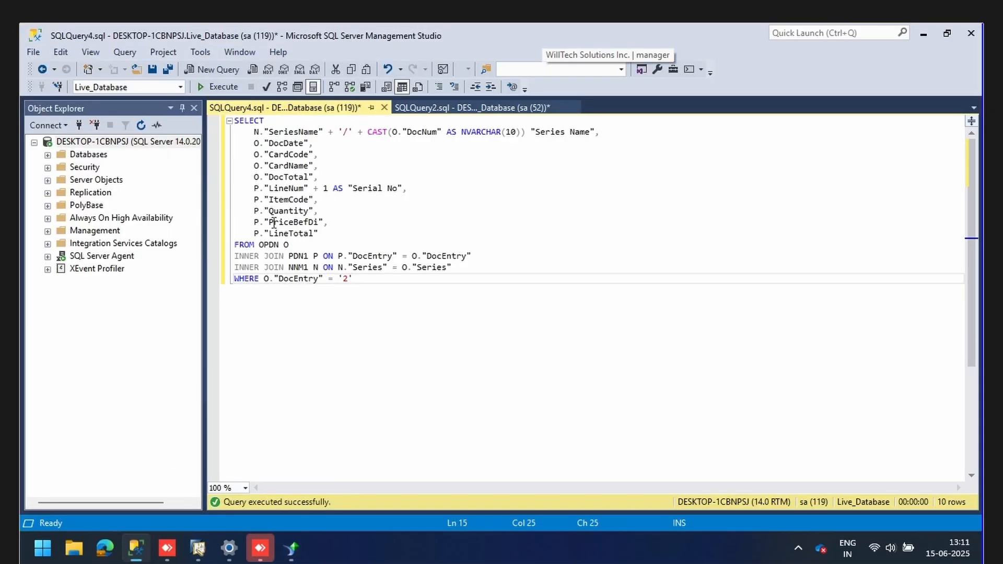
{"action": "right_click", "coordinate": [65, 144]}
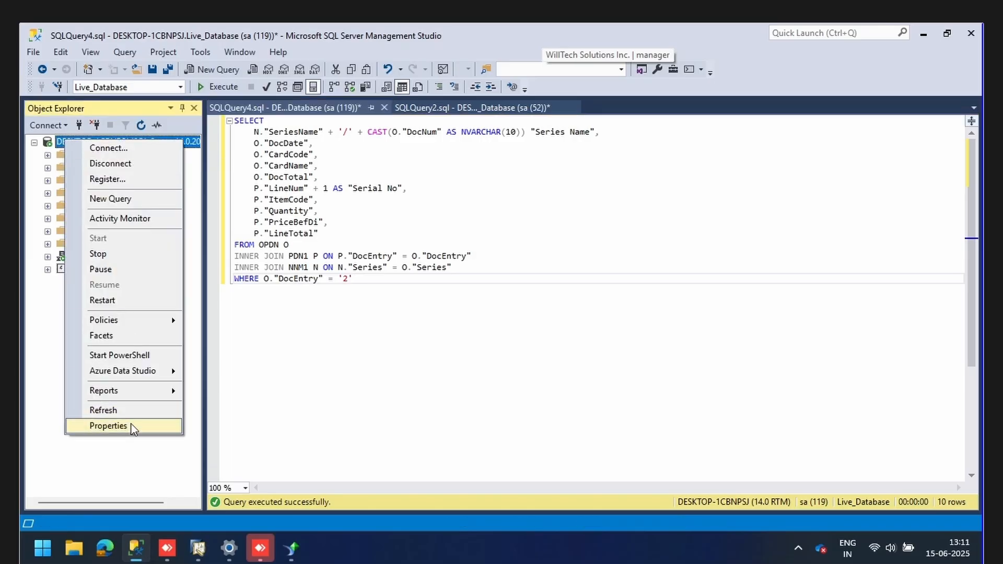
{"action": "left_click", "coordinate": [108, 426]}
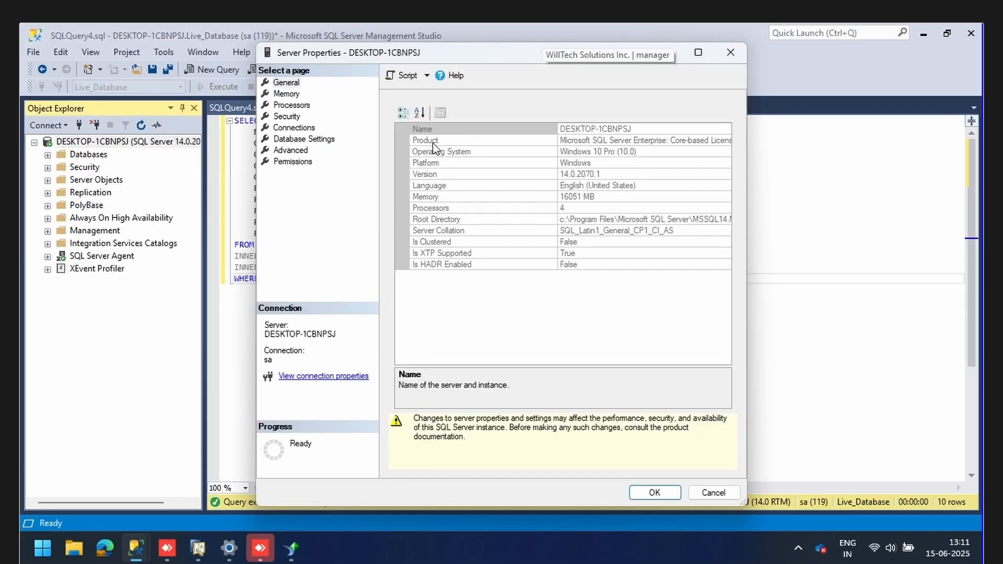
{"action": "left_click", "coordinate": [637, 129]}
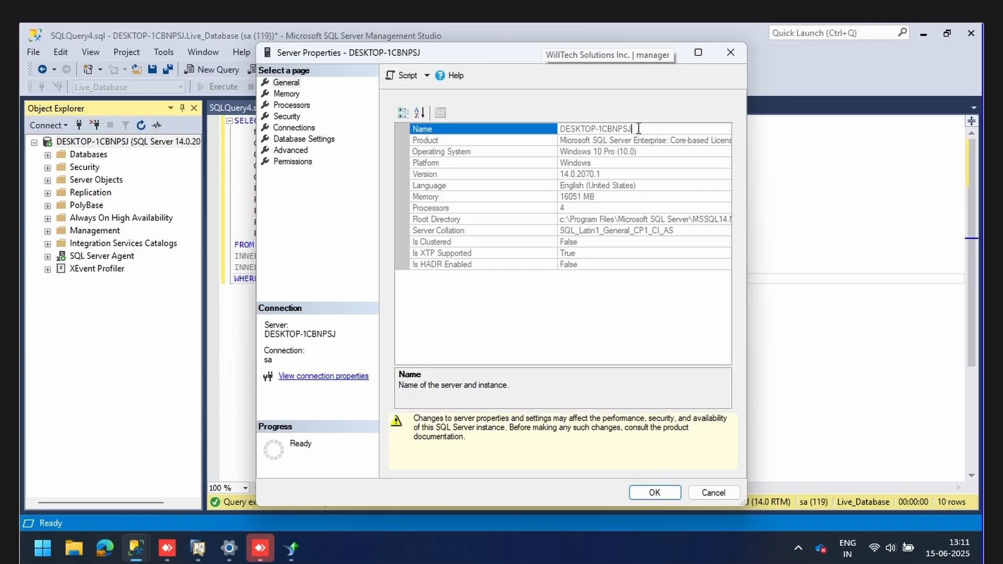
{"action": "left_click_drag", "start_coordinate": [634, 128], "coordinate": [559, 128]}
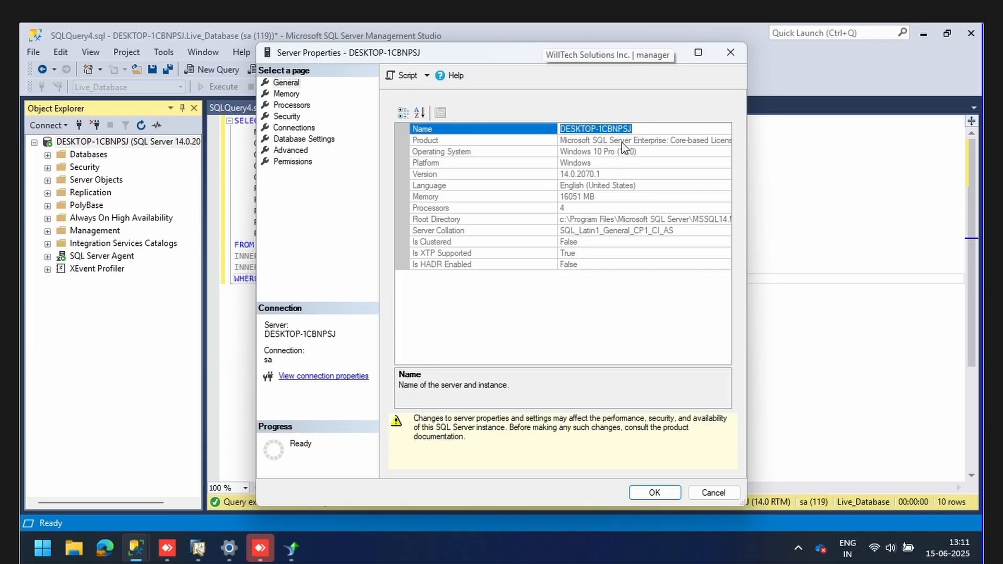
{"action": "left_click", "coordinate": [734, 60]}
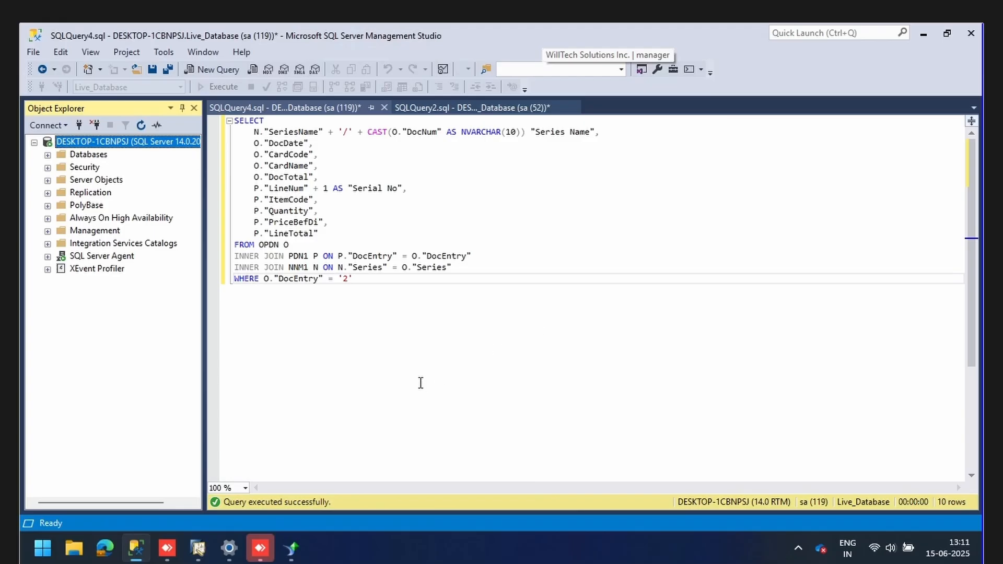
Copy server name DESKTOP-1CBNPSJ from SAP Business One's company selection, then return to Crystal Reports.
{"action": "left_click", "coordinate": [198, 546]}
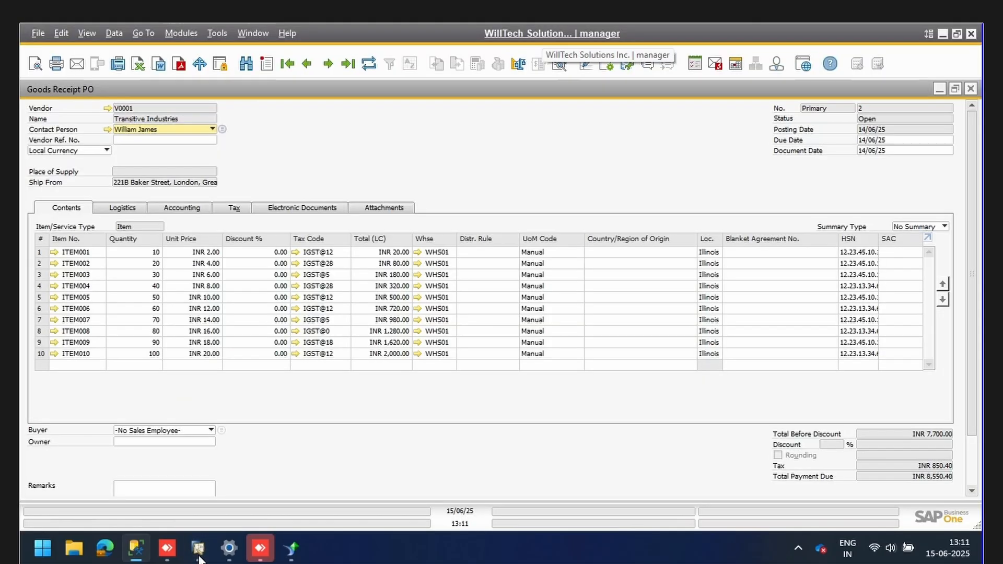
{"action": "left_click", "coordinate": [542, 40]}
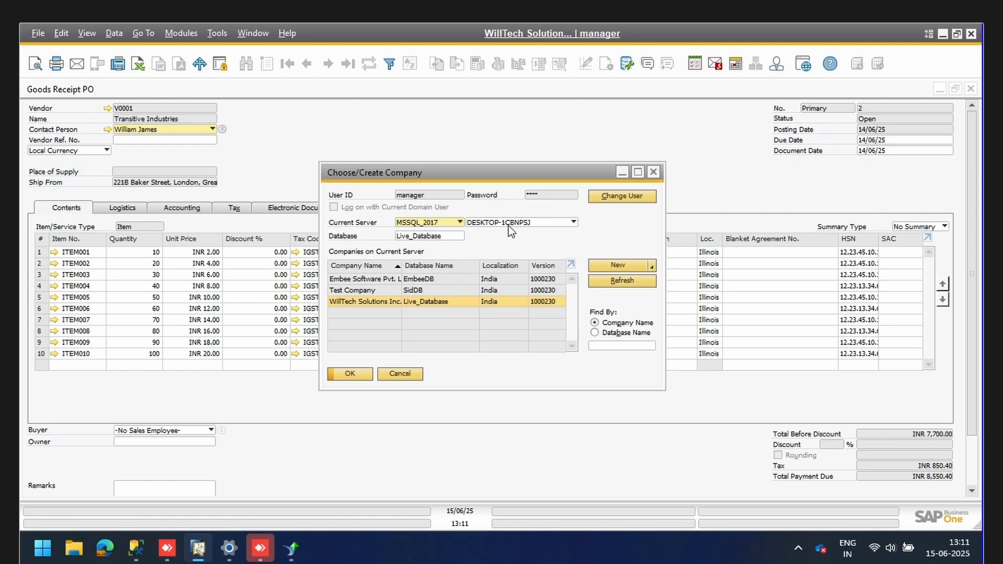
{"action": "right_click", "coordinate": [534, 224]}
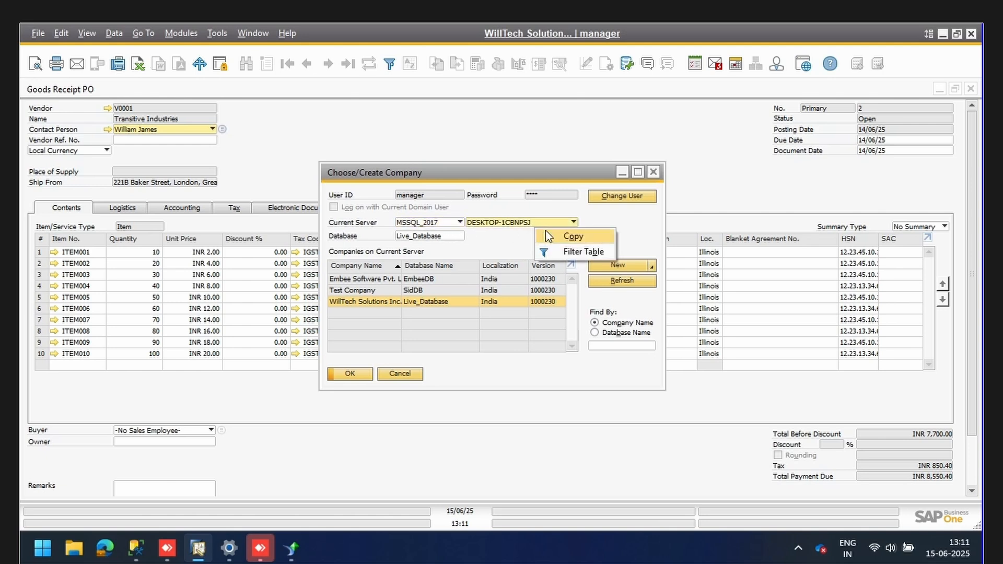
{"action": "left_click", "coordinate": [564, 235]}
{"action": "left_click", "coordinate": [652, 173]}
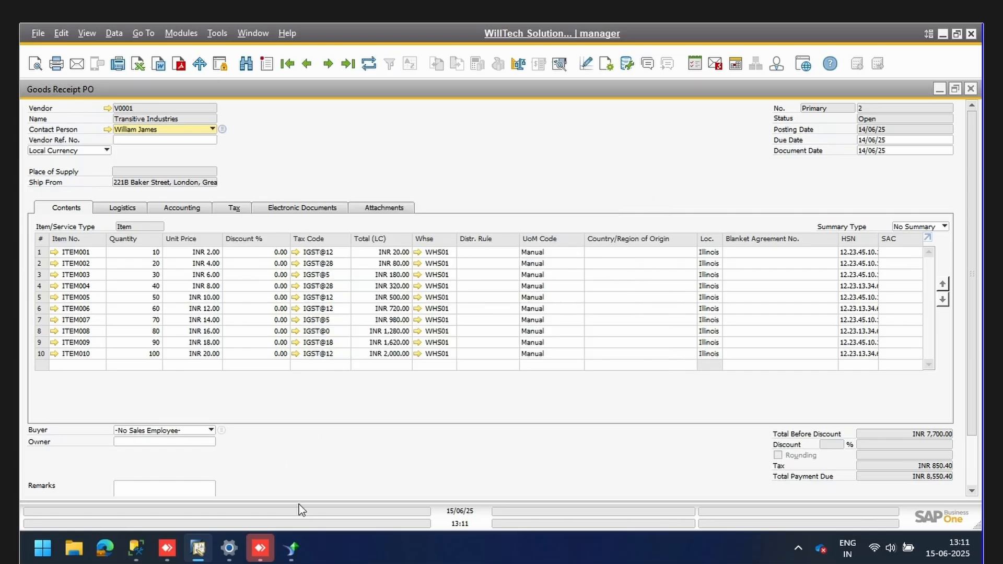
{"action": "left_click", "coordinate": [293, 548]}
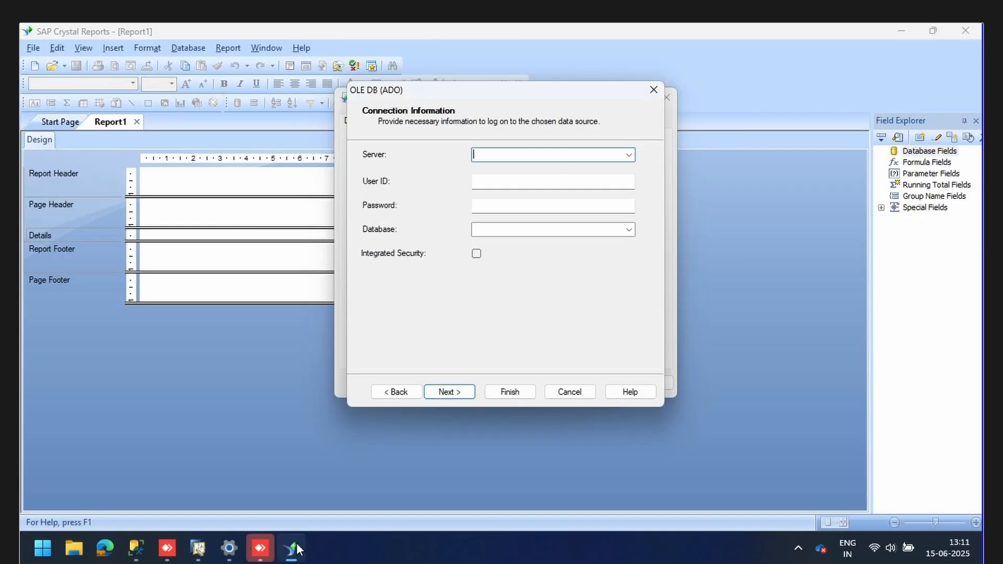
Enter server DESKTOP-1CBNPSJ plus the SQL login user ID and password.
{"action": "left_click", "coordinate": [530, 160]}
{"action": "key", "text": "ctrl+v"}
{"action": "left_click", "coordinate": [554, 180]}
{"action": "type", "text": "sa"}
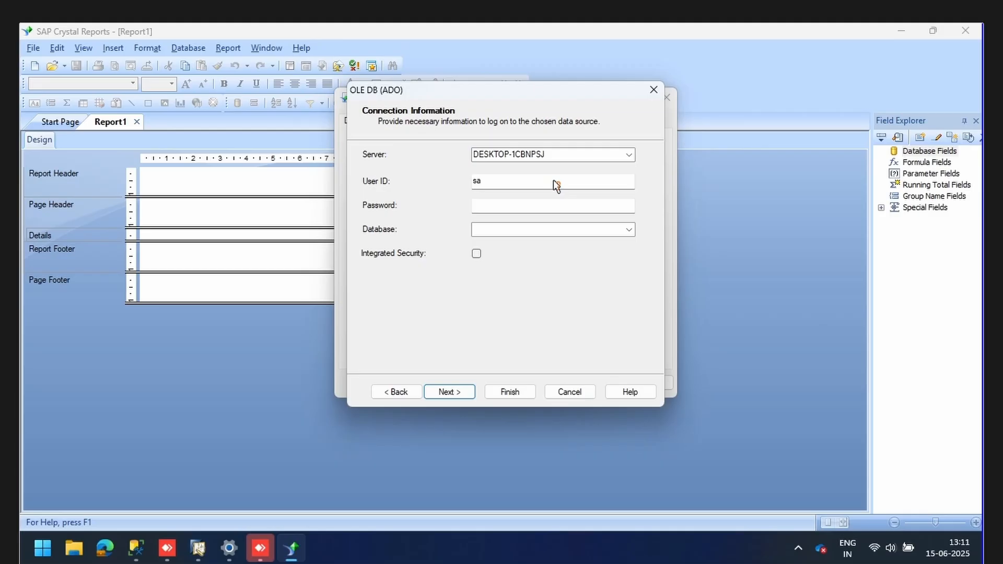
{"action": "left_click", "coordinate": [558, 205]}
{"action": "type", "text": "1"}
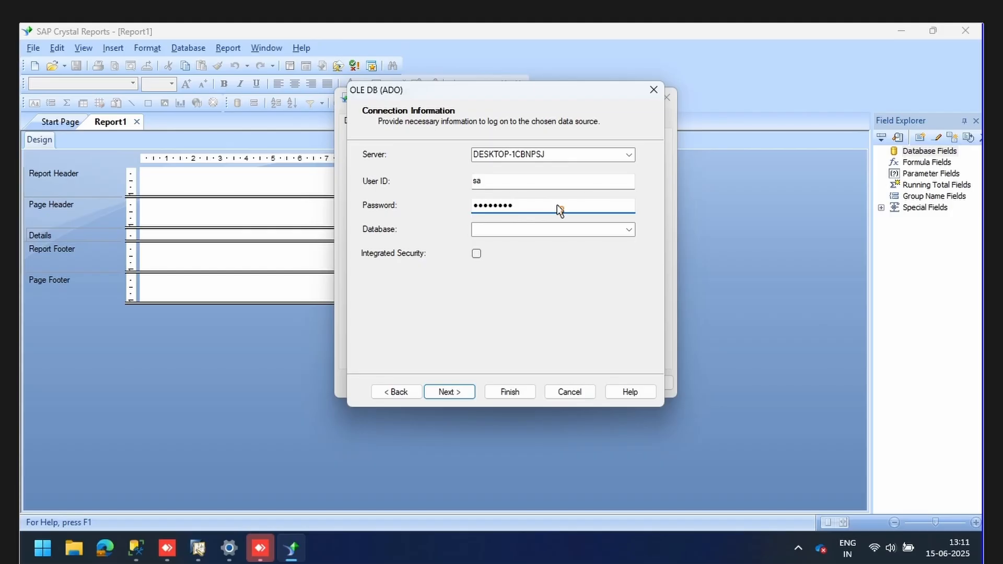
Choose Live_Database as the database and finish creating the connection.
{"action": "left_click", "coordinate": [630, 229]}
{"action": "left_click", "coordinate": [629, 230]}
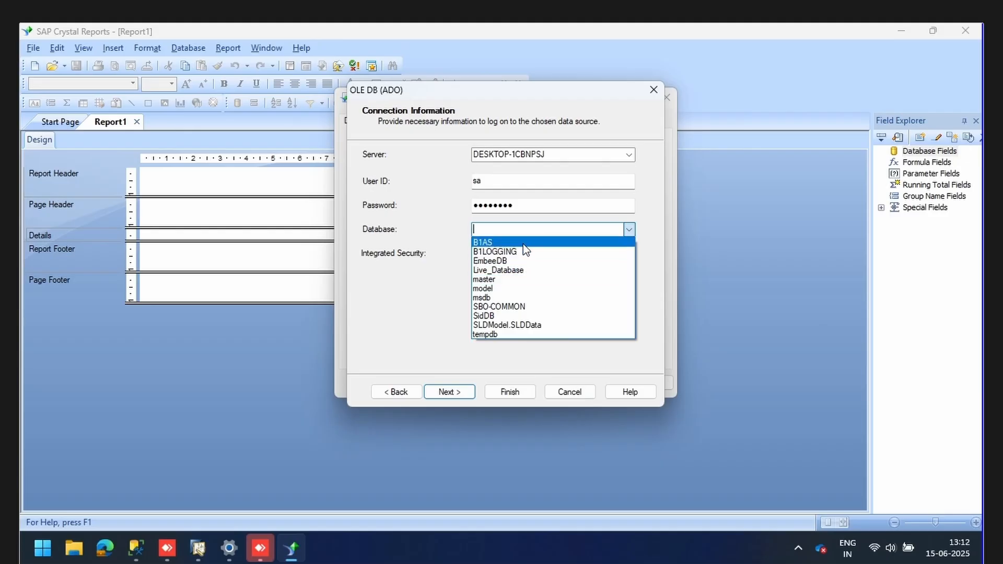
{"action": "left_click", "coordinate": [506, 270]}
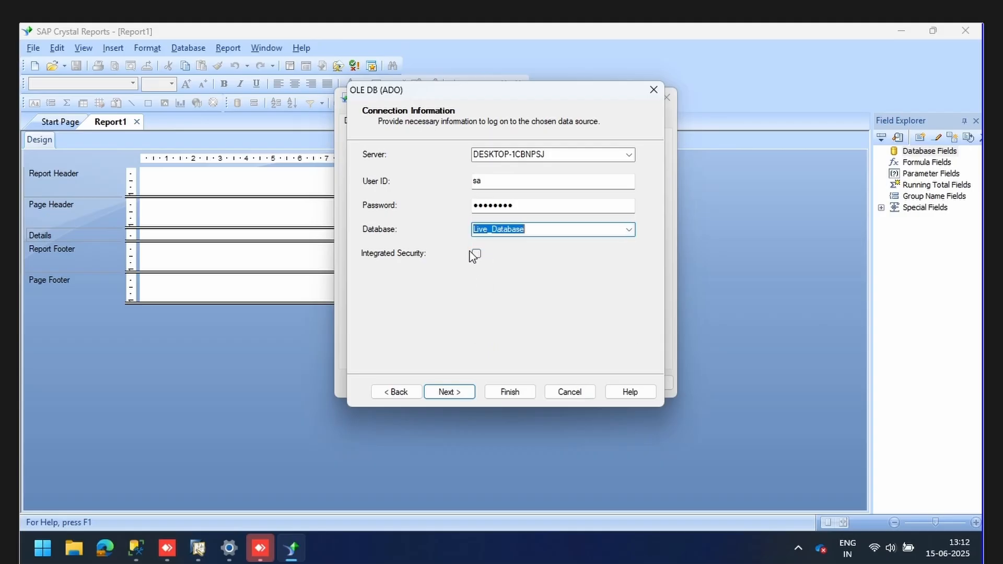
{"action": "left_click", "coordinate": [458, 392]}
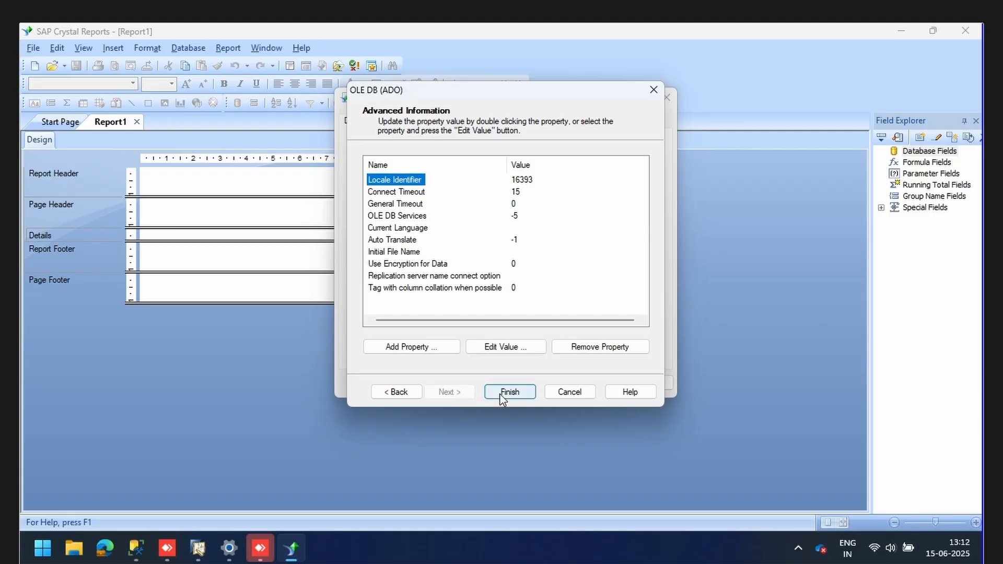
{"action": "left_click", "coordinate": [502, 392]}
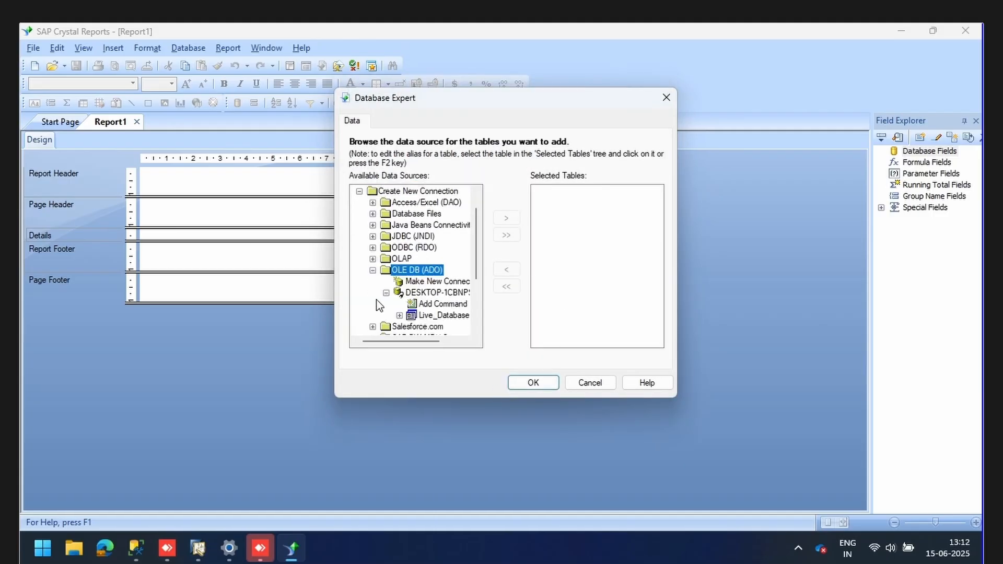
Select Add Command under the DESKTOP-1CBNPSJ connection and open the Add Command To Report window.
{"action": "left_click_drag", "start_coordinate": [396, 342], "coordinate": [413, 342]}
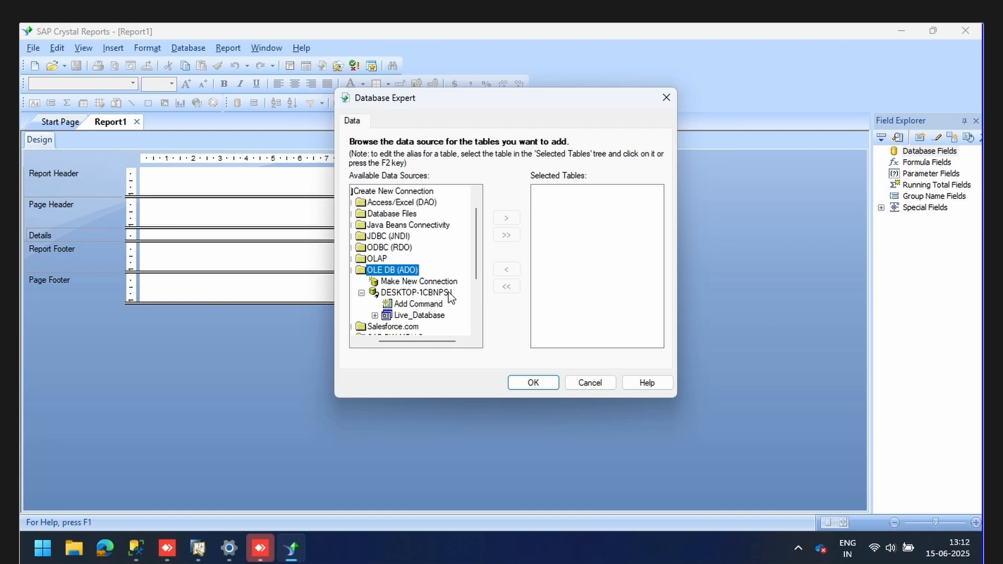
{"action": "left_click", "coordinate": [424, 305]}
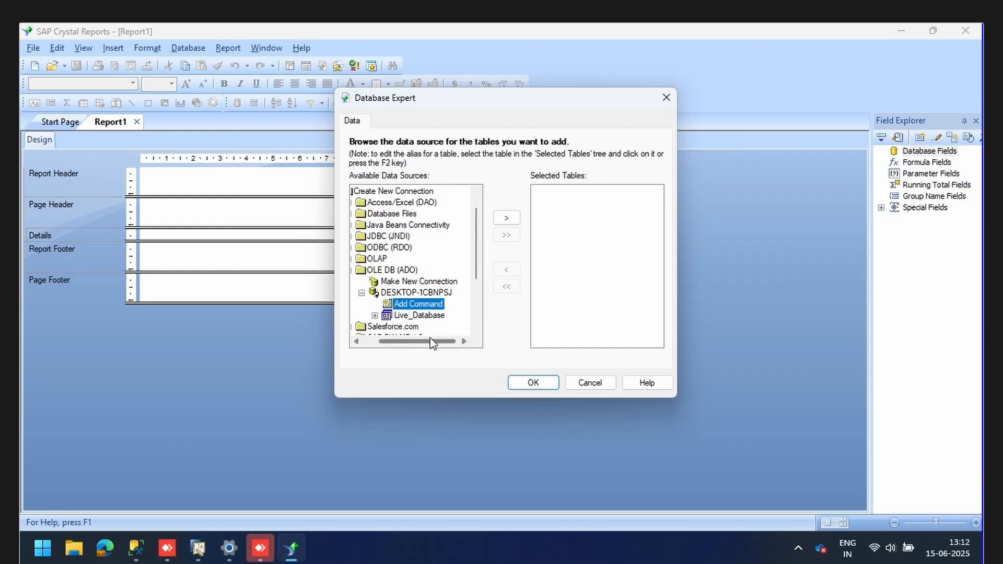
{"action": "mouse_move", "coordinate": [430, 341]}
{"action": "left_mouse_down"}
{"action": "mouse_move", "coordinate": [420, 340]}
{"action": "mouse_move", "coordinate": [443, 348]}
{"action": "left_mouse_up"}
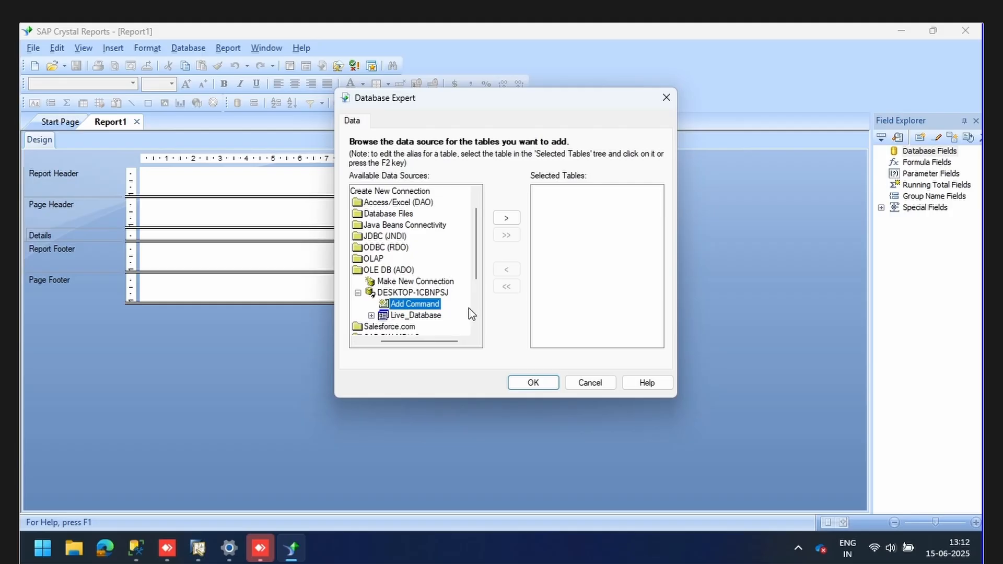
{"action": "left_click", "coordinate": [506, 218]}
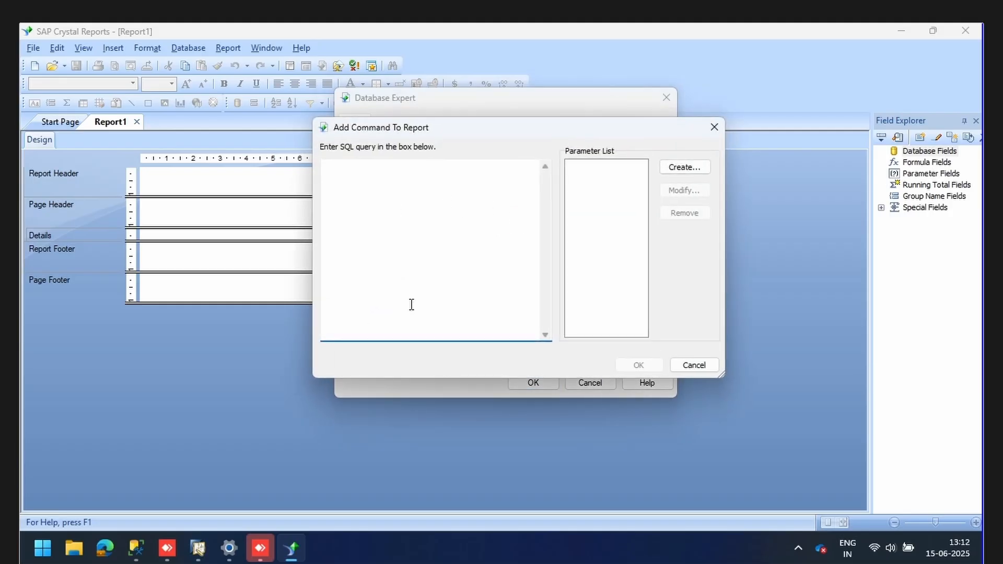
{"action": "left_click", "coordinate": [684, 365]}
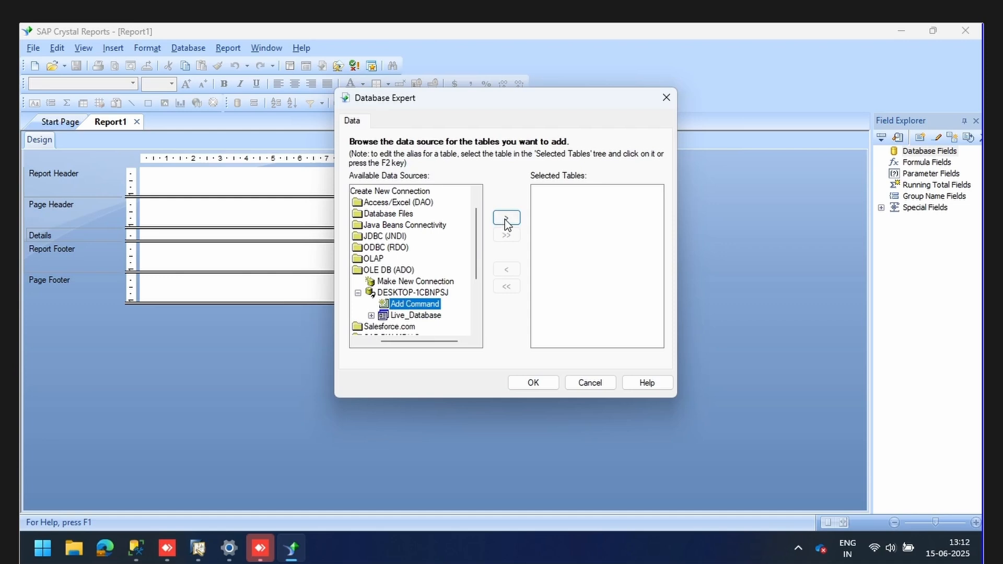
{"action": "left_click", "coordinate": [506, 217]}
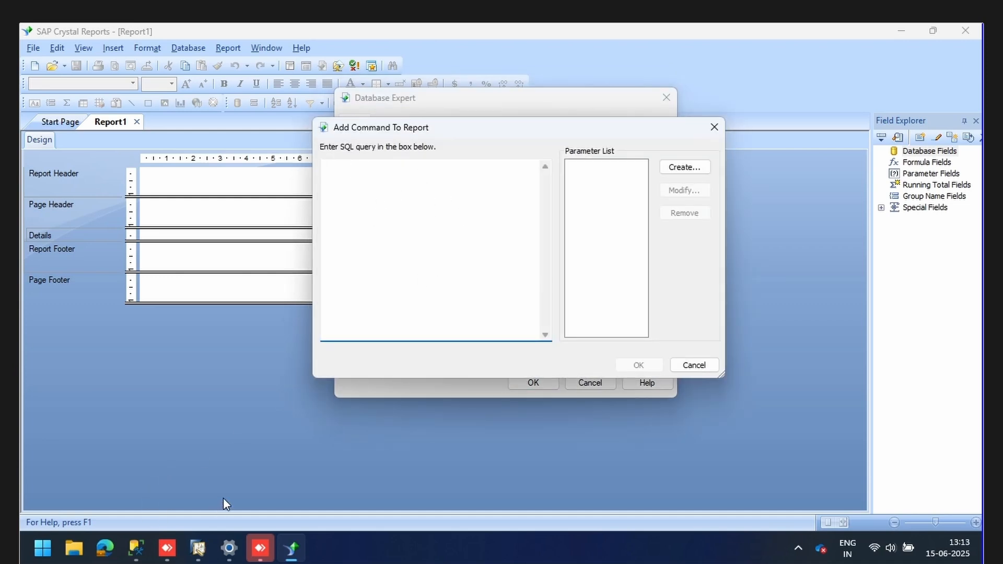
Paste the full OPDN/PDN1/NNM1 GRPO SELECT query from SSMS into the Crystal Reports command box.
{"action": "left_click", "coordinate": [136, 548]}
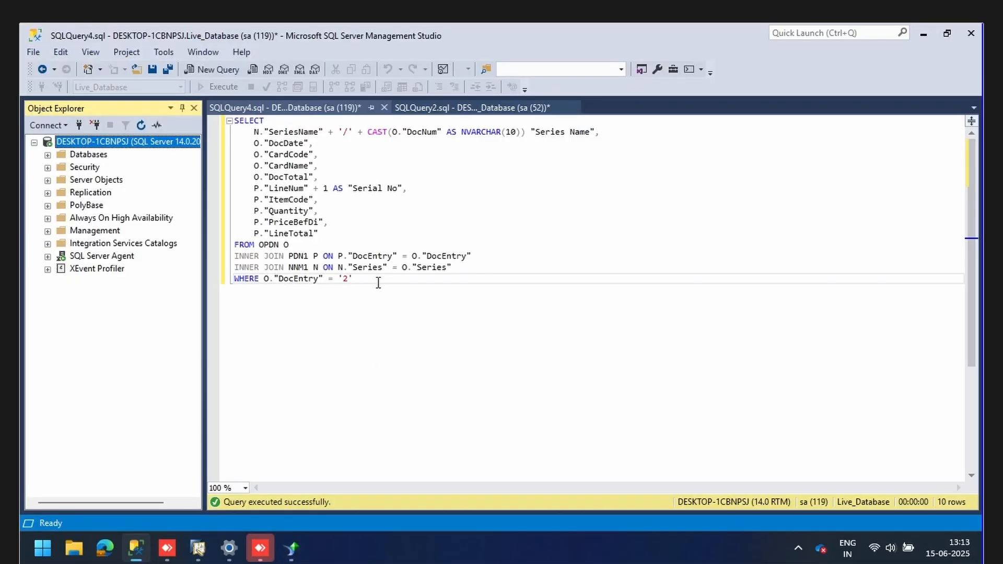
{"action": "left_click_drag", "start_coordinate": [382, 283], "coordinate": [203, 86]}
{"action": "key", "text": "ctrl+c"}
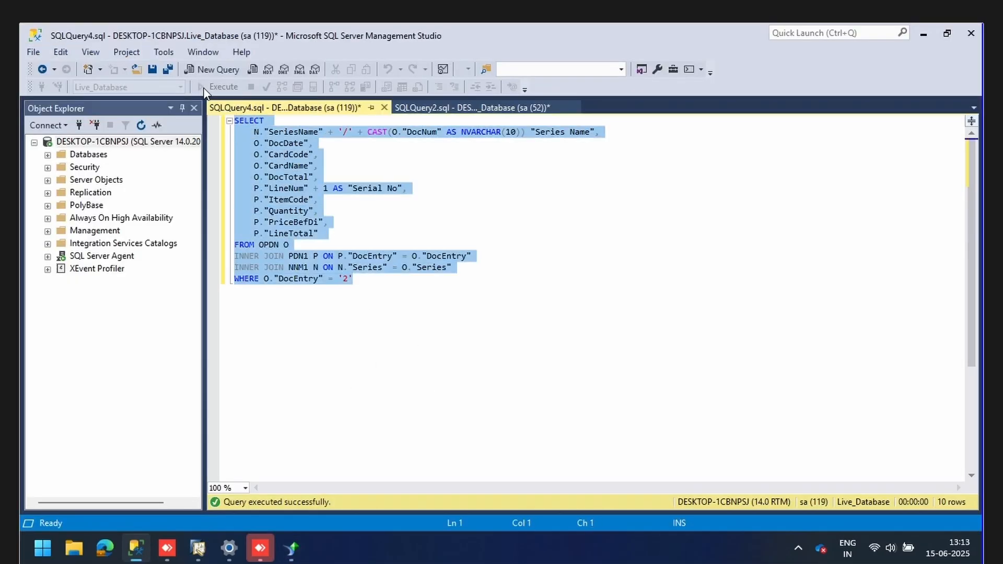
{"action": "left_click", "coordinate": [300, 547]}
{"action": "key", "text": "ctrl+v"}
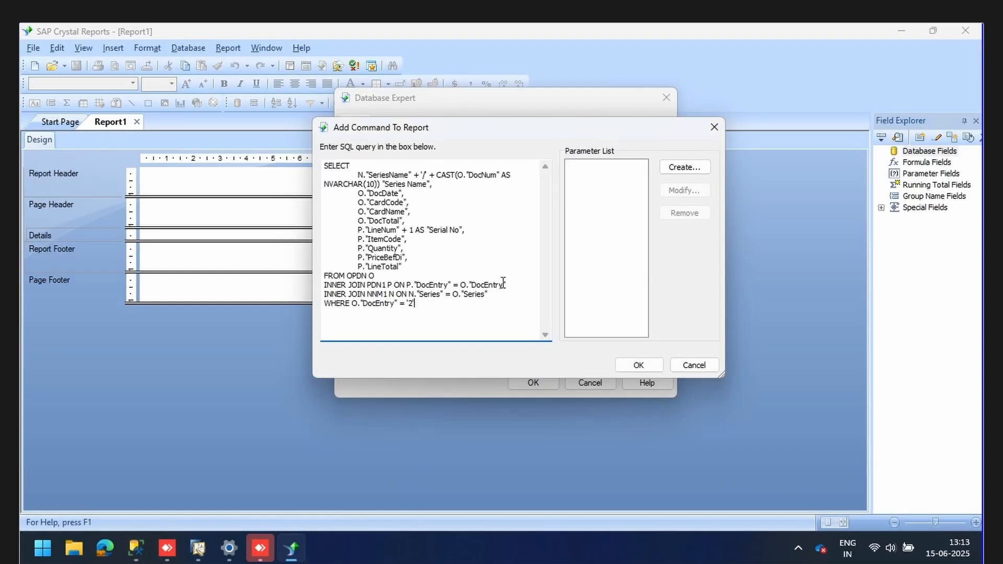
{"action": "left_click", "coordinate": [135, 549]}
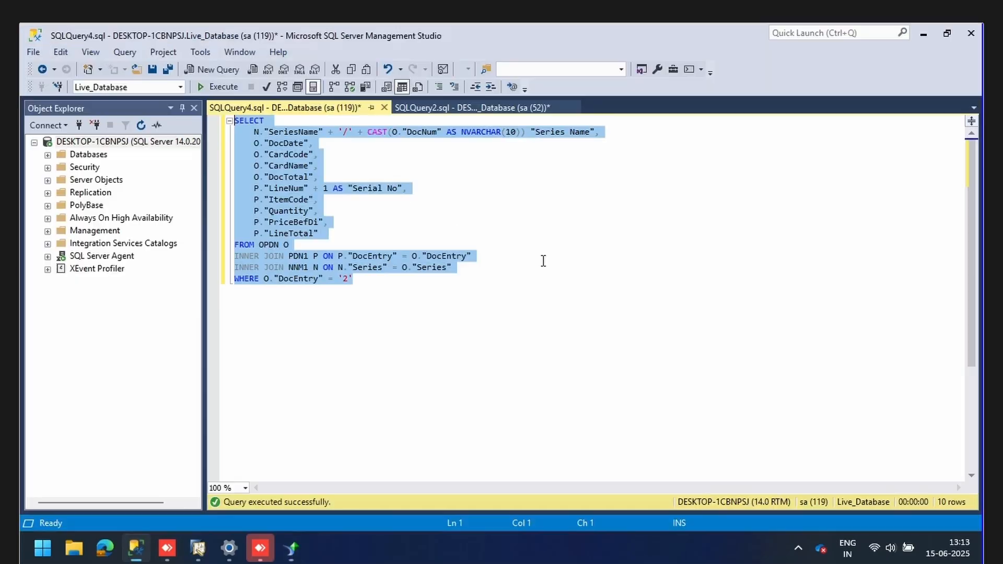
Run the whole GRPO details query in SSMS to check its results.
{"action": "left_click", "coordinate": [463, 280]}
{"action": "left_click_drag", "start_coordinate": [366, 279], "coordinate": [231, 120]}
{"action": "left_click", "coordinate": [229, 90]}
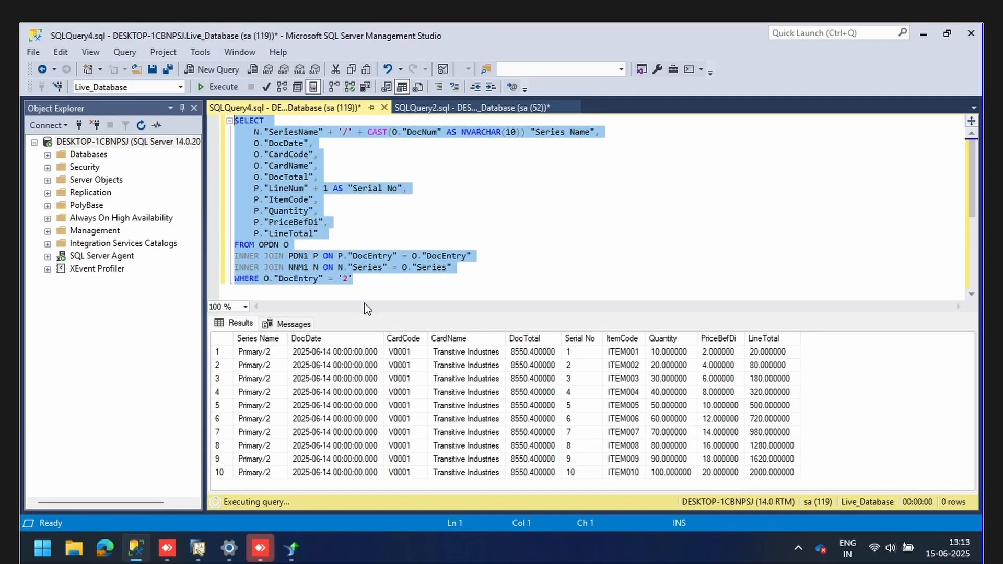
Browse SAP Business One goods receipts from the first record to No. 2.
{"action": "left_click", "coordinate": [202, 539]}
{"action": "left_click", "coordinate": [288, 64]}
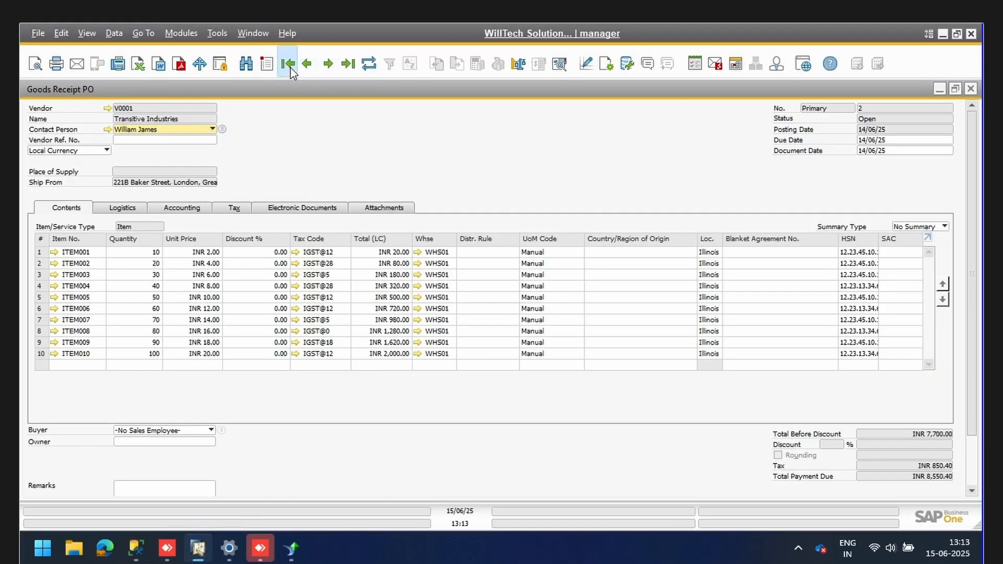
{"action": "left_click", "coordinate": [328, 63]}
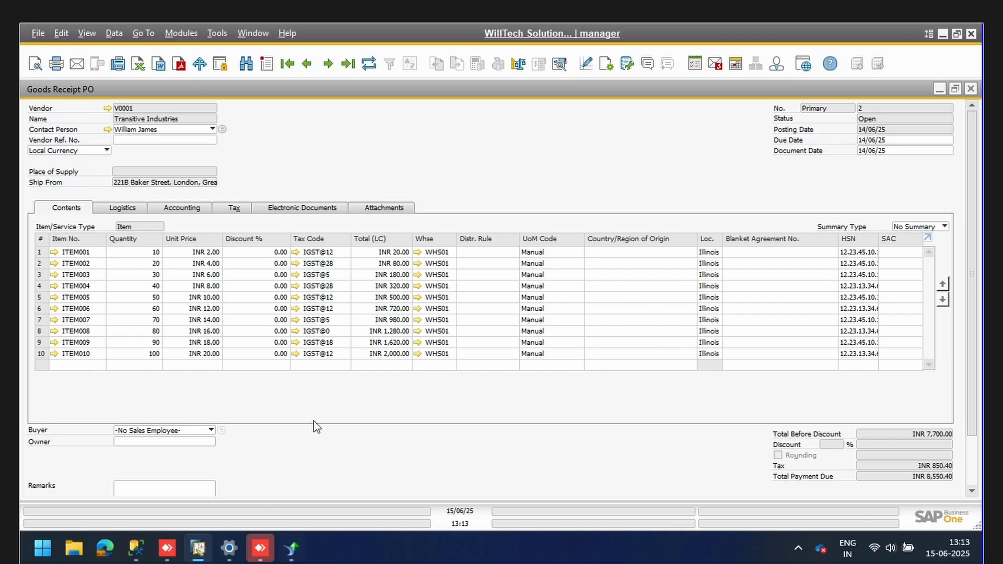
Rerun the query with the WHERE filter commented out, then restored to DocEntry 2.
{"action": "left_click", "coordinate": [137, 549]}
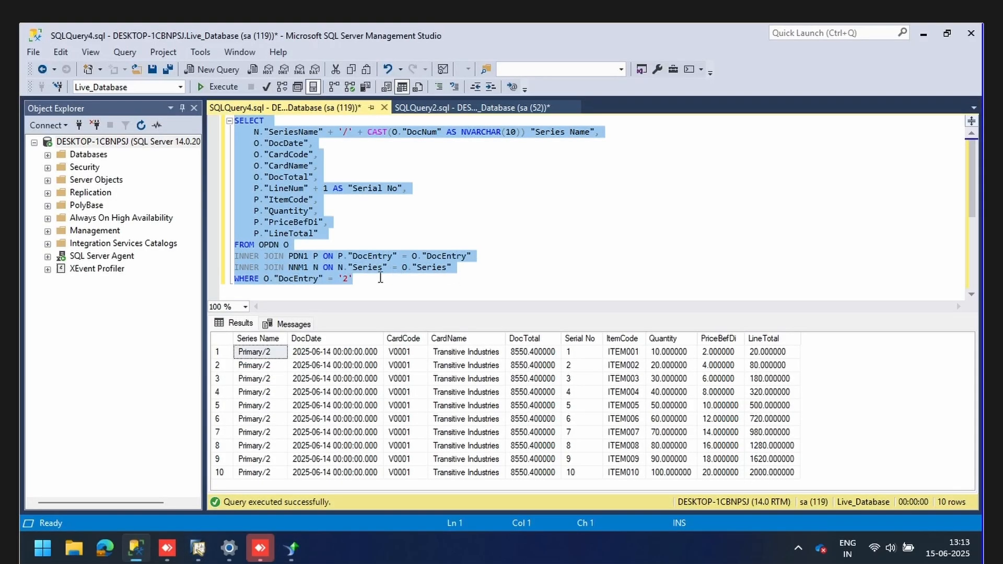
{"action": "left_click", "coordinate": [381, 277]}
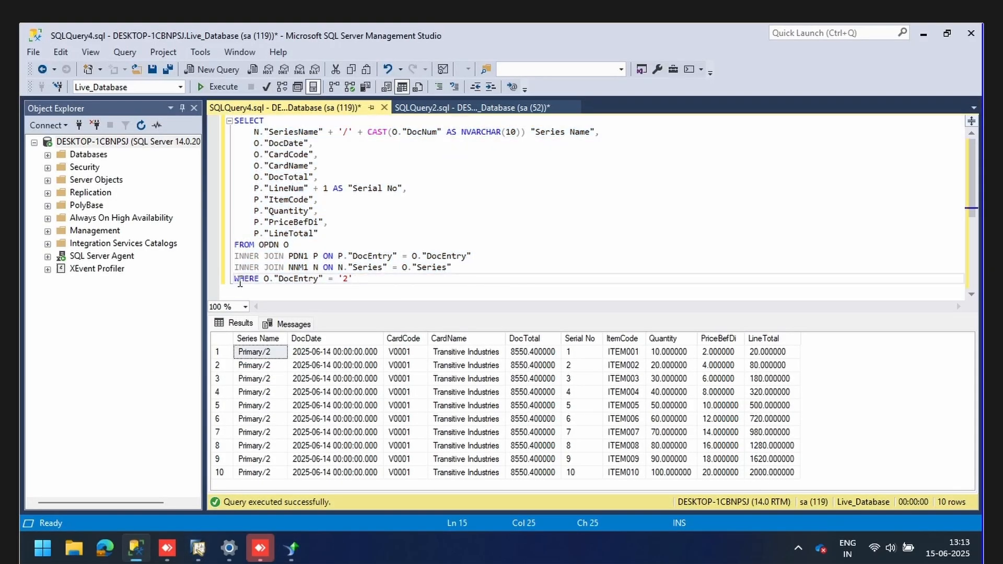
{"action": "left_click", "coordinate": [235, 278]}
{"action": "type", "text": "--"}
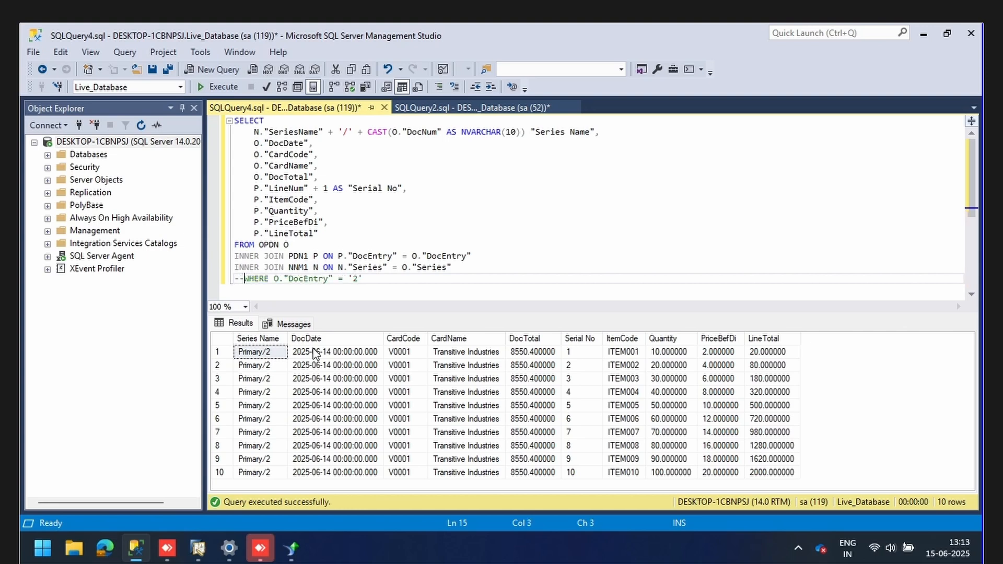
{"action": "left_click", "coordinate": [212, 87]}
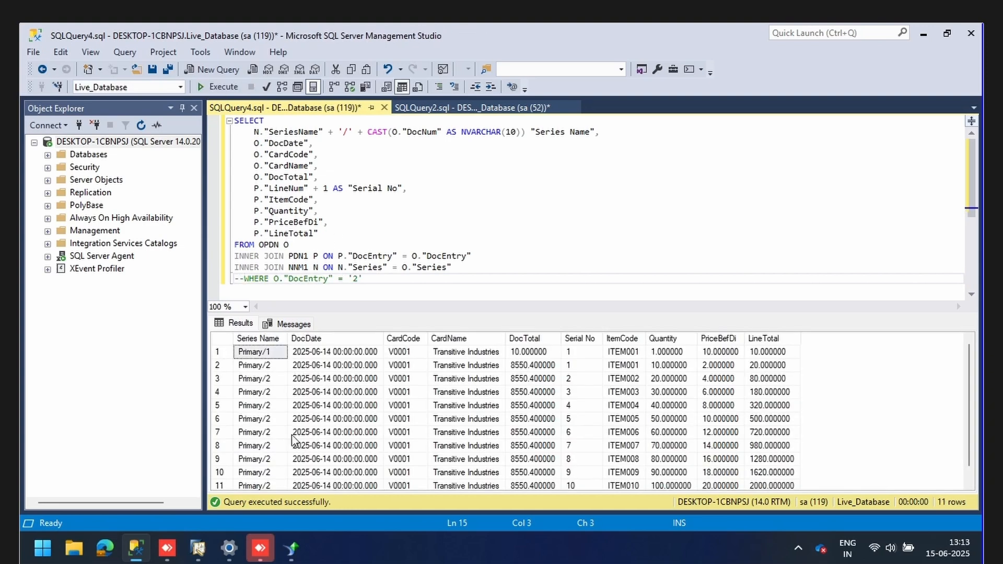
{"action": "scroll", "coordinate": [324, 407], "scroll_direction": "up", "scroll_amount": 1}
{"action": "key", "text": "BackSpace"}
{"action": "key", "text": "BackSpace"}
{"action": "left_click", "coordinate": [224, 87]}
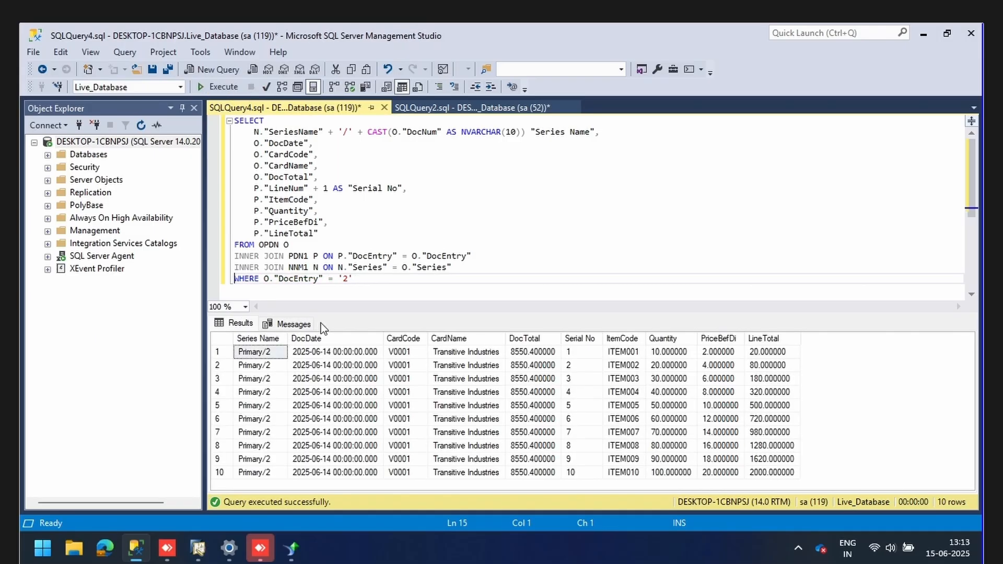
{"action": "left_click", "coordinate": [198, 548]}
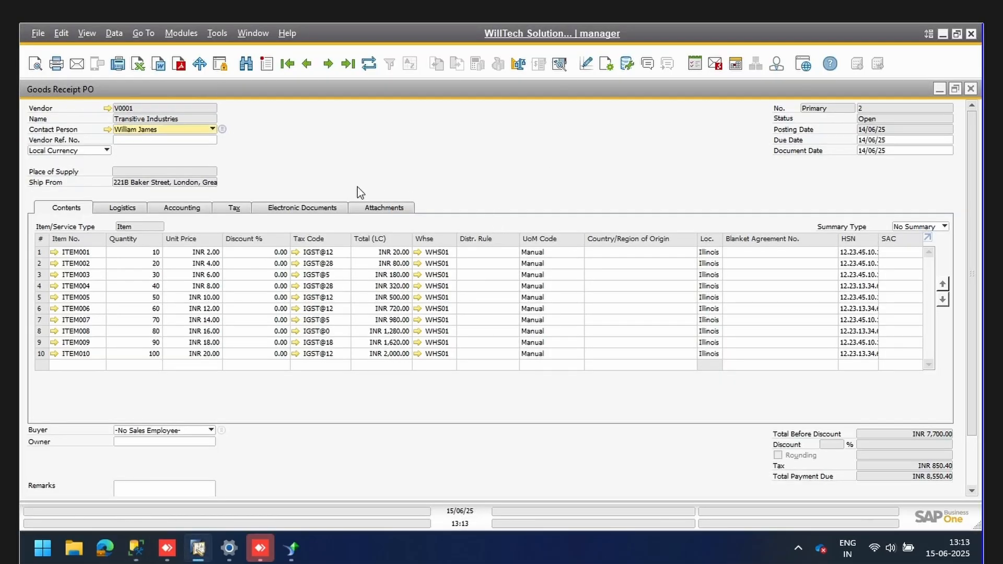
Preview and scroll through the printed delivery note of goods receipt PO No. 2.
{"action": "left_click", "coordinate": [34, 64]}
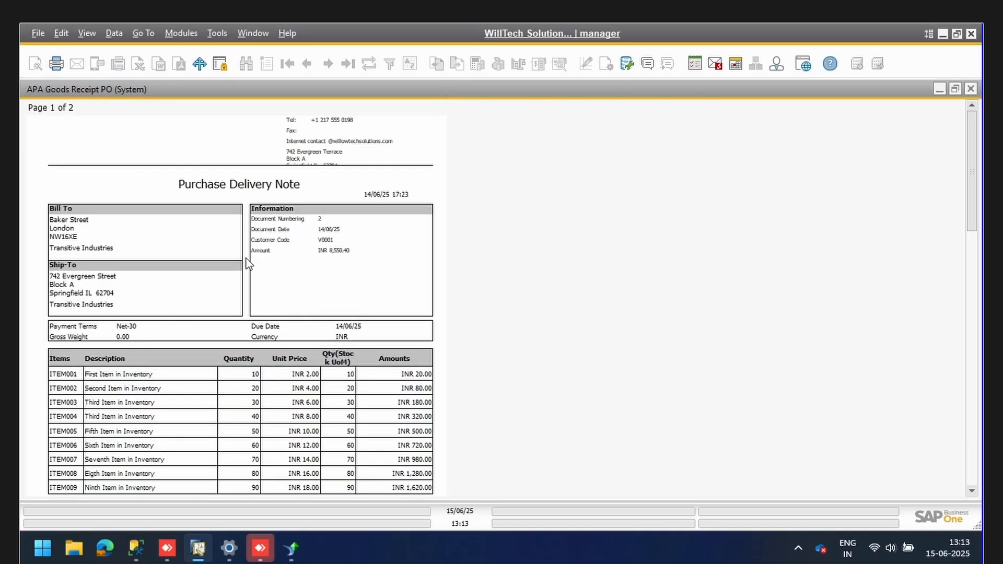
{"action": "scroll", "coordinate": [315, 211], "scroll_direction": "down", "scroll_amount": 3}
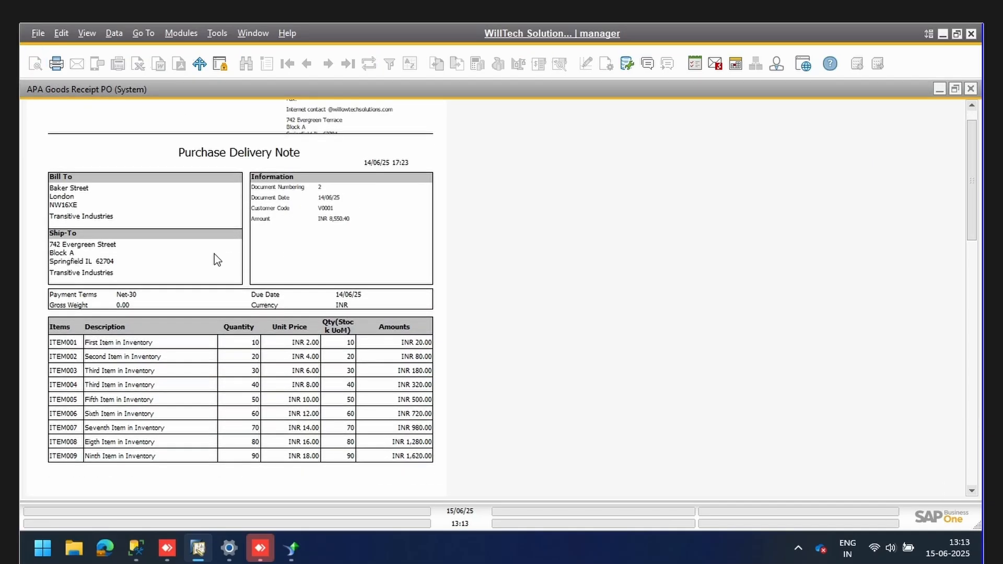
{"action": "scroll", "coordinate": [305, 260], "scroll_direction": "down", "scroll_amount": 5}
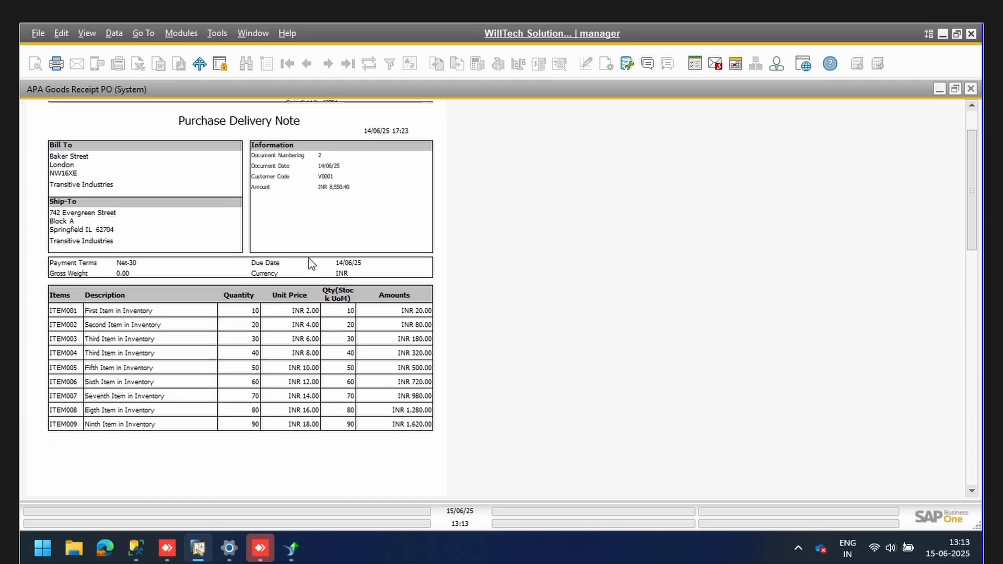
{"action": "scroll", "coordinate": [296, 259], "scroll_direction": "down", "scroll_amount": 10}
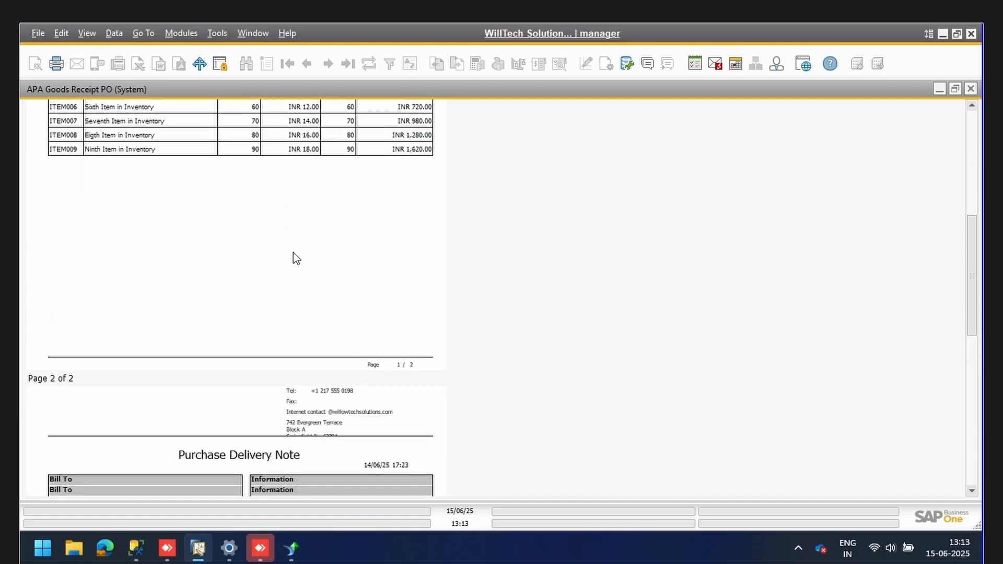
{"action": "left_click", "coordinate": [970, 89]}
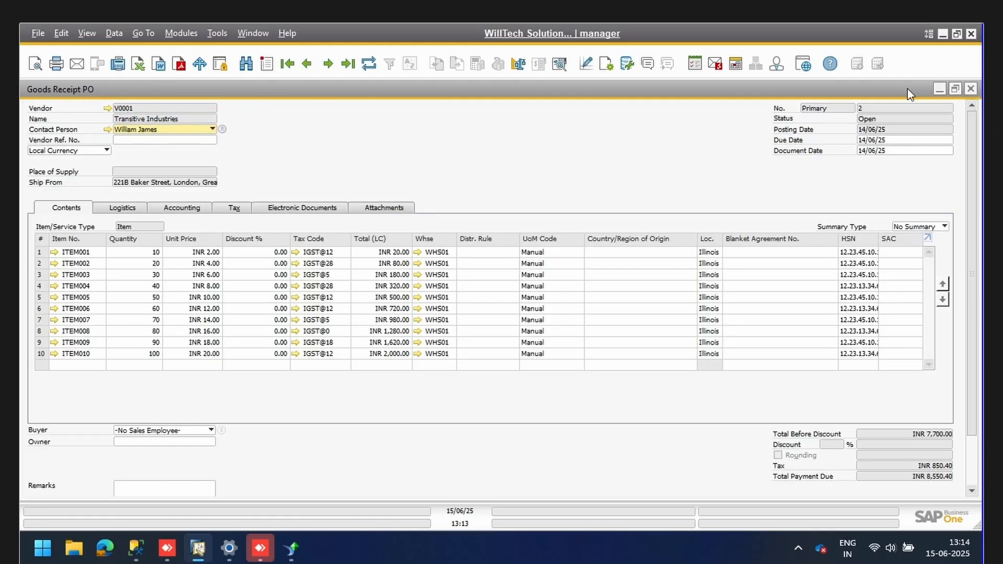
{"action": "left_click", "coordinate": [36, 63]}
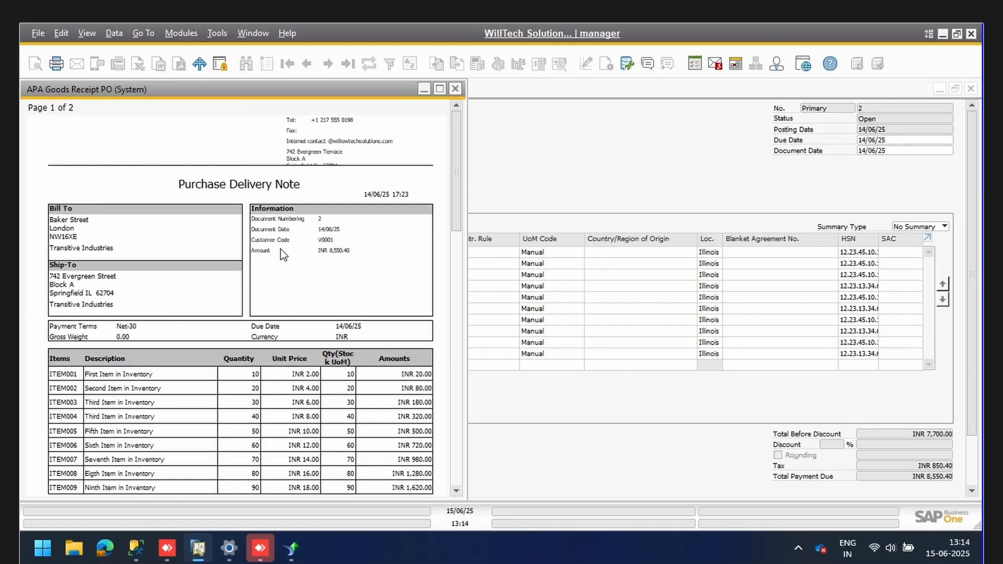
{"action": "scroll", "coordinate": [275, 300], "scroll_direction": "down", "scroll_amount": 10}
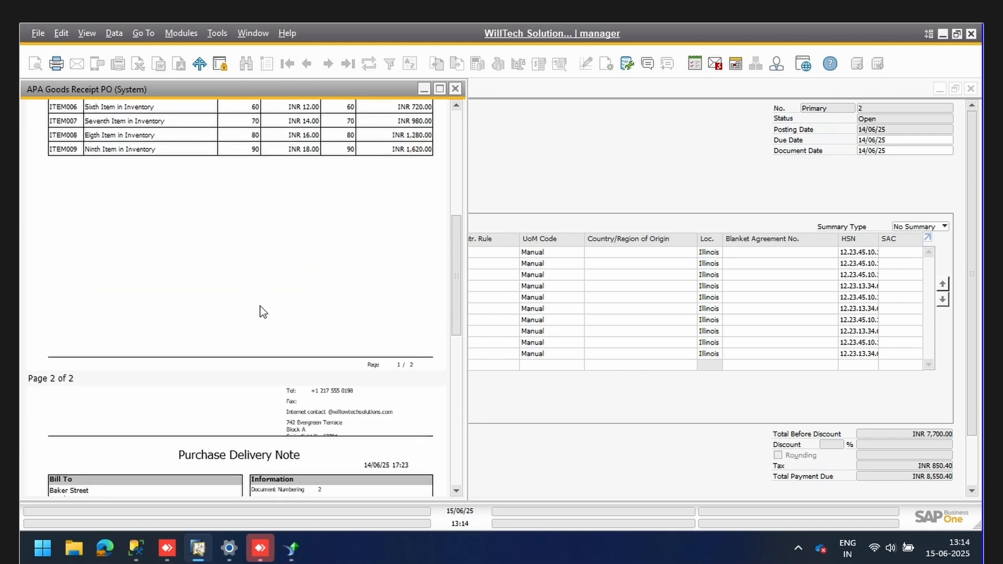
{"action": "scroll", "coordinate": [260, 306], "scroll_direction": "down", "scroll_amount": 5}
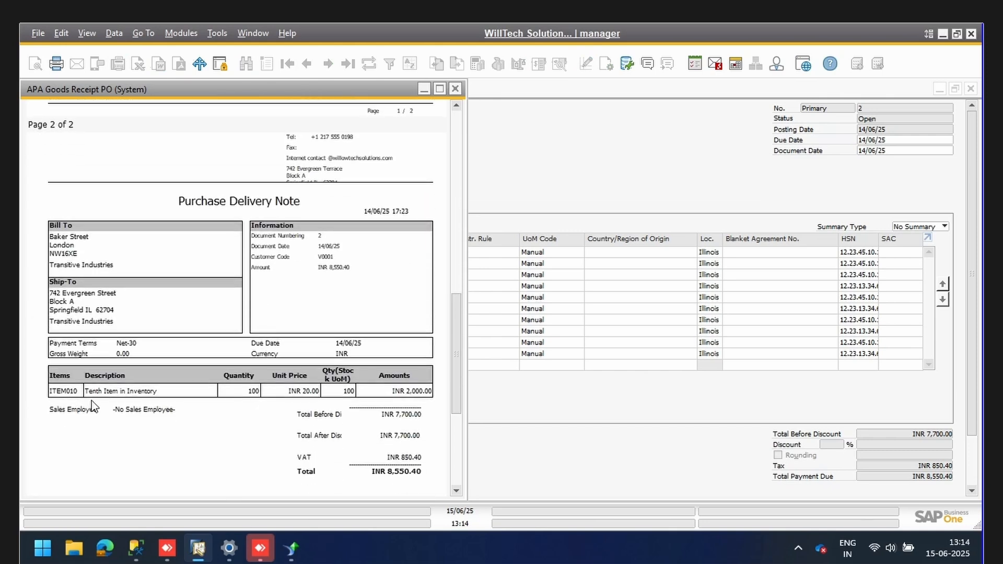
{"action": "scroll", "coordinate": [187, 392], "scroll_direction": "up", "scroll_amount": 8}
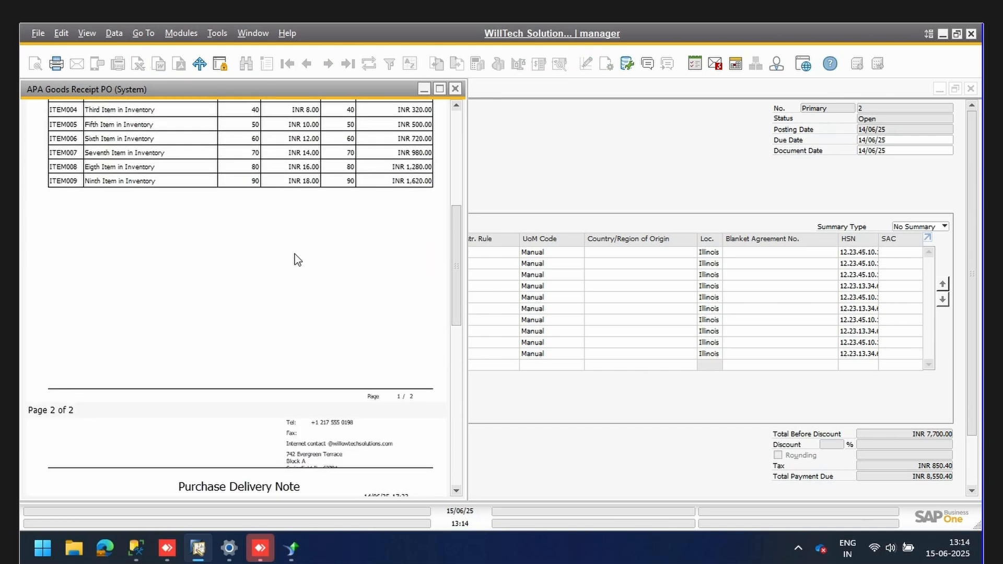
{"action": "scroll", "coordinate": [313, 220], "scroll_direction": "up", "scroll_amount": 5}
{"action": "left_click", "coordinate": [455, 89]}
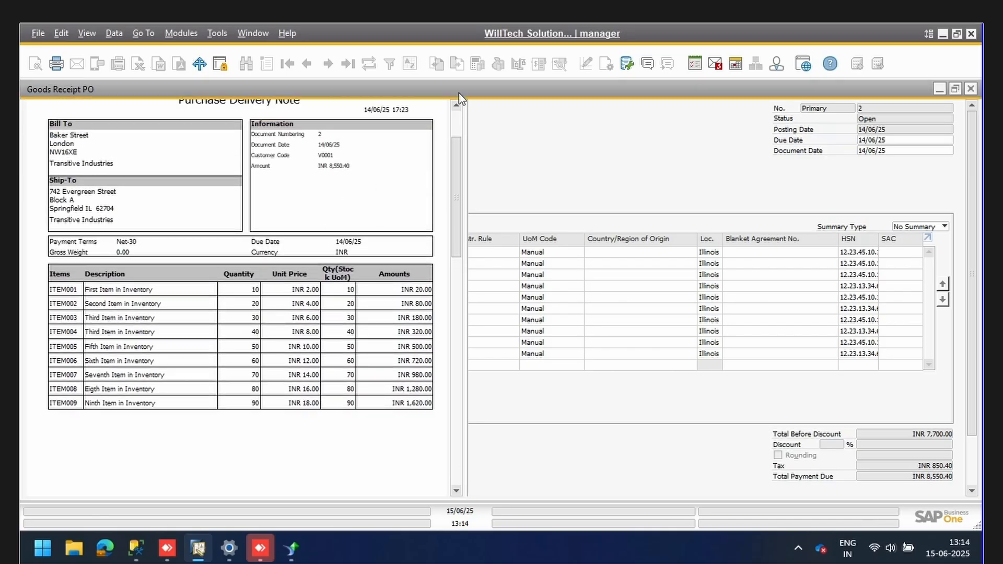
Go back to goods receipt PO No. 1 and preview its printout.
{"action": "left_click", "coordinate": [306, 64]}
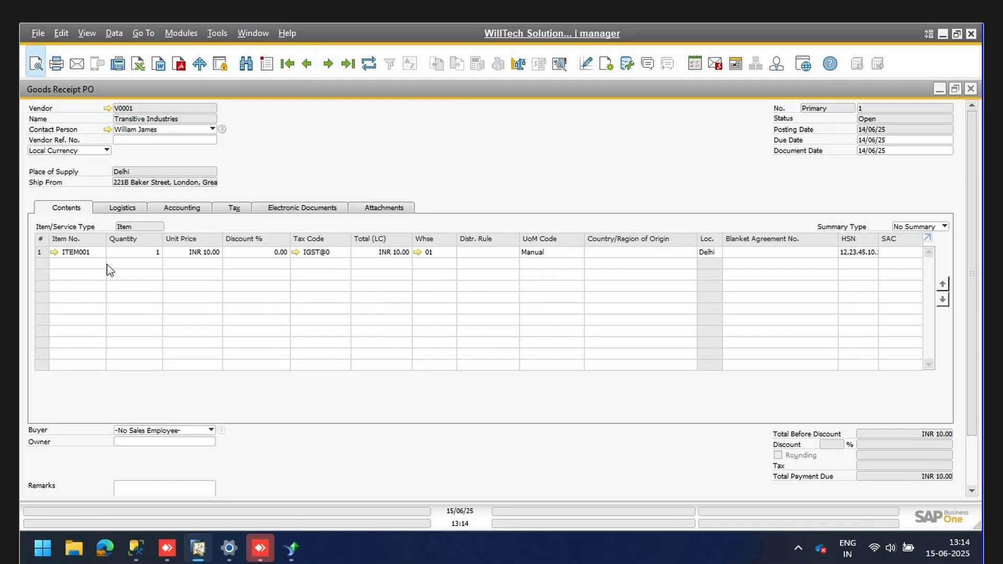
{"action": "left_click", "coordinate": [35, 63]}
{"action": "scroll", "coordinate": [39, 378], "scroll_direction": "down", "scroll_amount": 5}
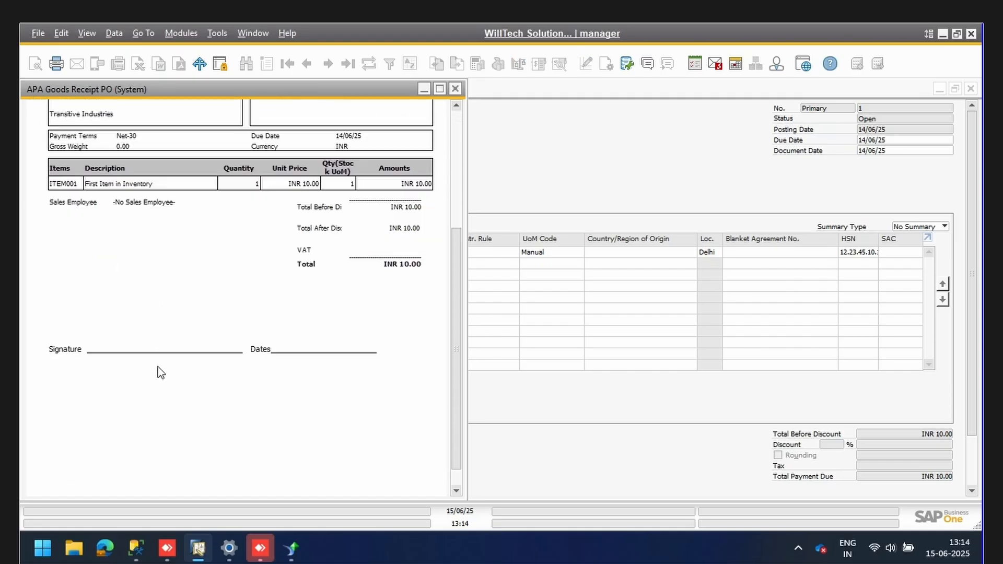
{"action": "scroll", "coordinate": [162, 369], "scroll_direction": "up", "scroll_amount": 5}
{"action": "left_click", "coordinate": [455, 89]}
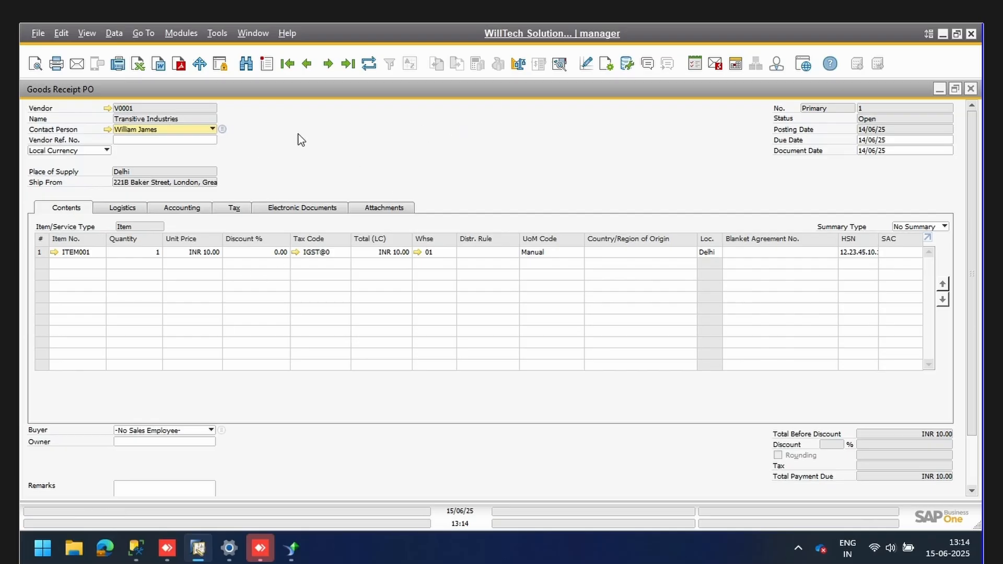
Preview goods receipt PO No. 2's delivery note again, then return to No. 1.
{"action": "left_click", "coordinate": [332, 72]}
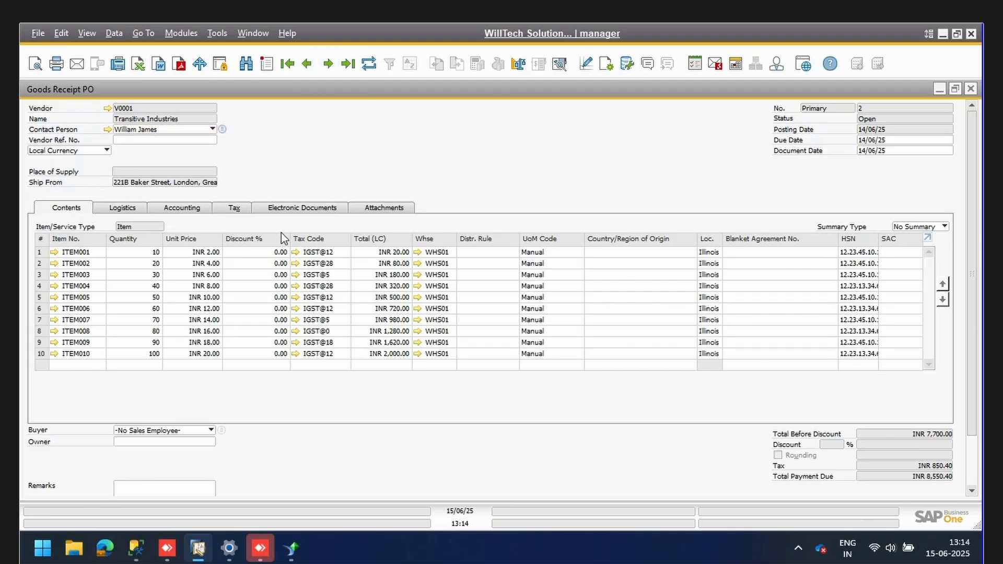
{"action": "left_click", "coordinate": [35, 70]}
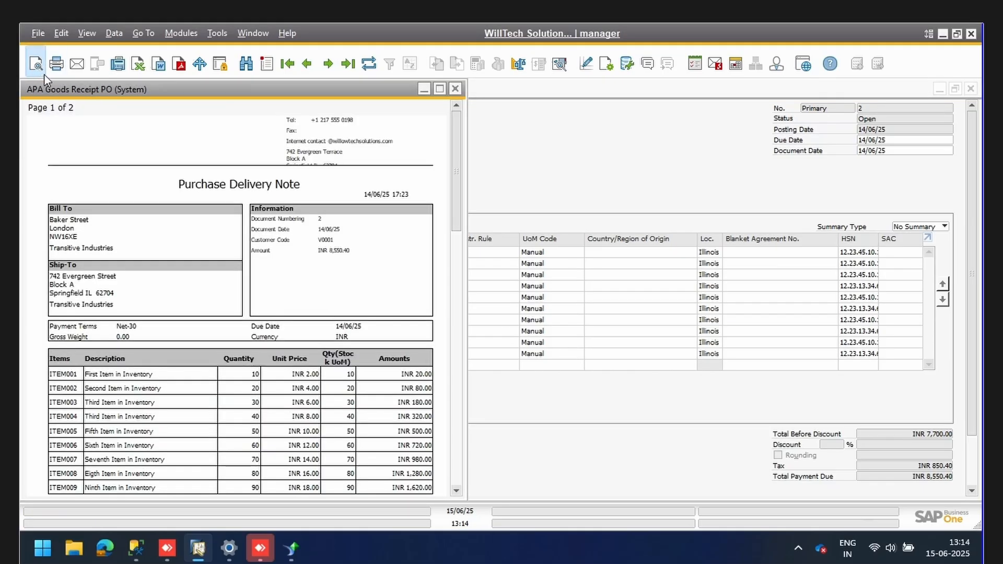
{"action": "scroll", "coordinate": [330, 310], "scroll_direction": "down", "scroll_amount": 1}
{"action": "scroll", "coordinate": [327, 316], "scroll_direction": "down", "scroll_amount": 3}
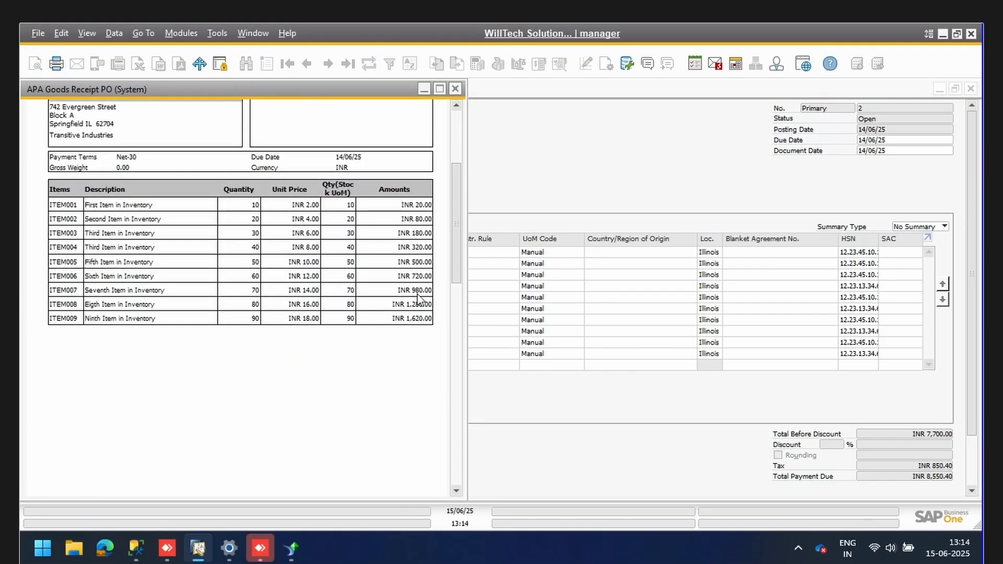
{"action": "left_click", "coordinate": [461, 90]}
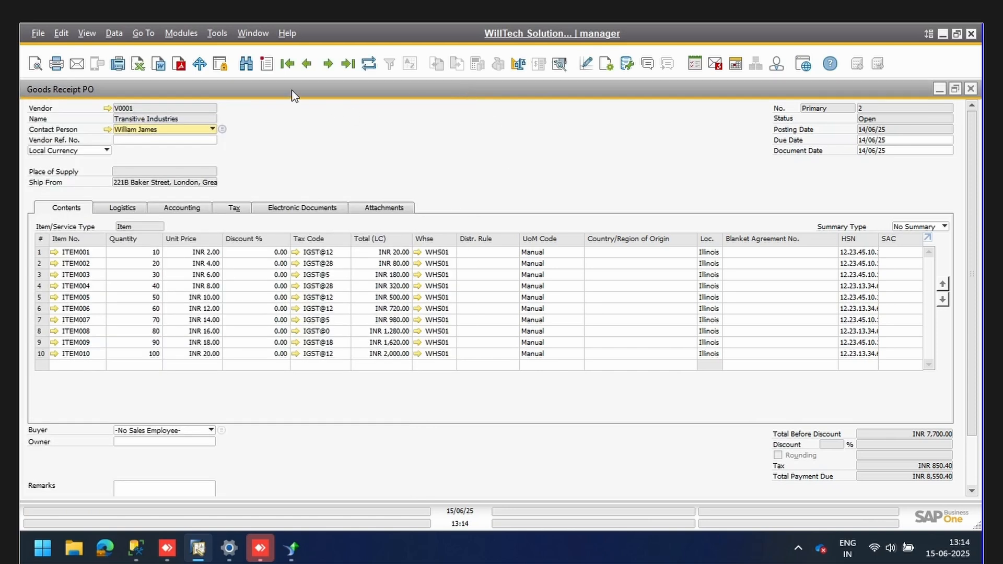
{"action": "left_click", "coordinate": [288, 64]}
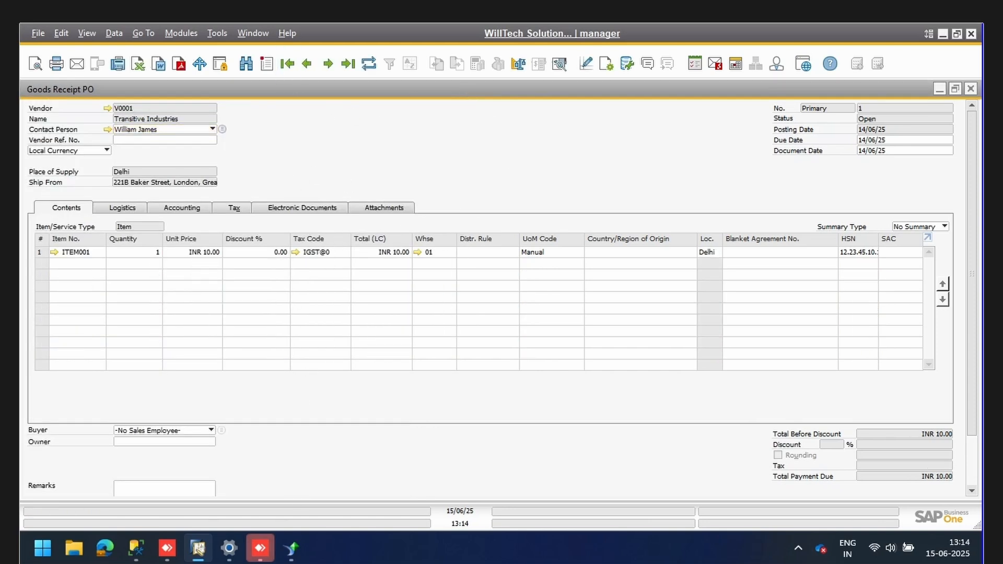
{"action": "left_click", "coordinate": [136, 547]}
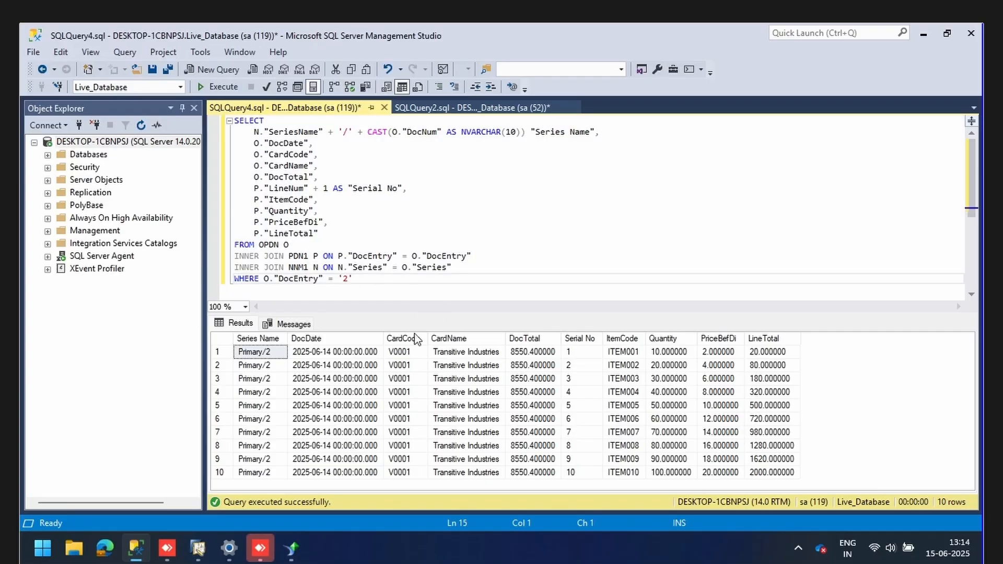
Select the GRPO query from SELECT through the WHERE line and return to Crystal Reports.
{"action": "left_click", "coordinate": [381, 278]}
{"action": "left_click_drag", "start_coordinate": [343, 259], "coordinate": [216, 119]}
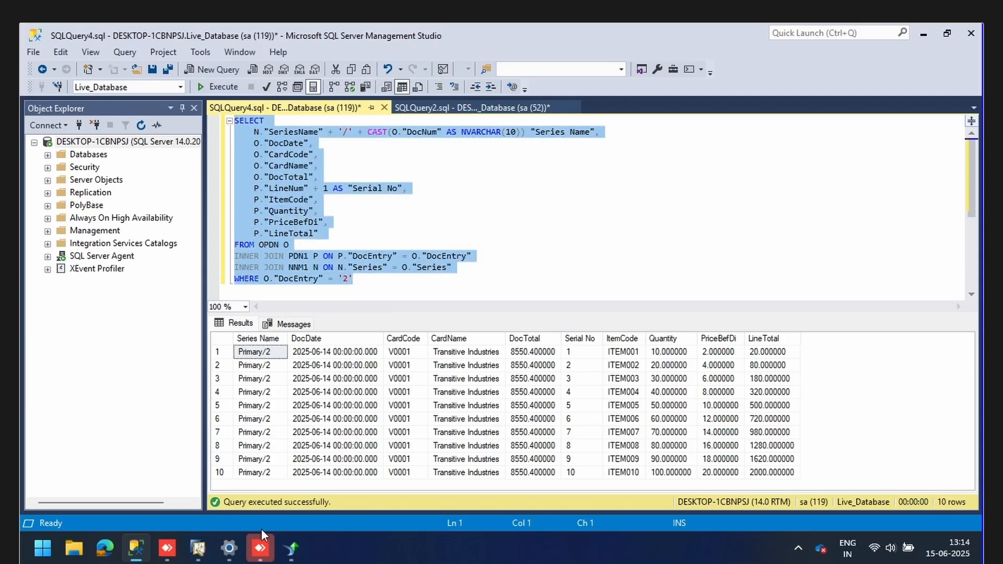
{"action": "left_click", "coordinate": [291, 548]}
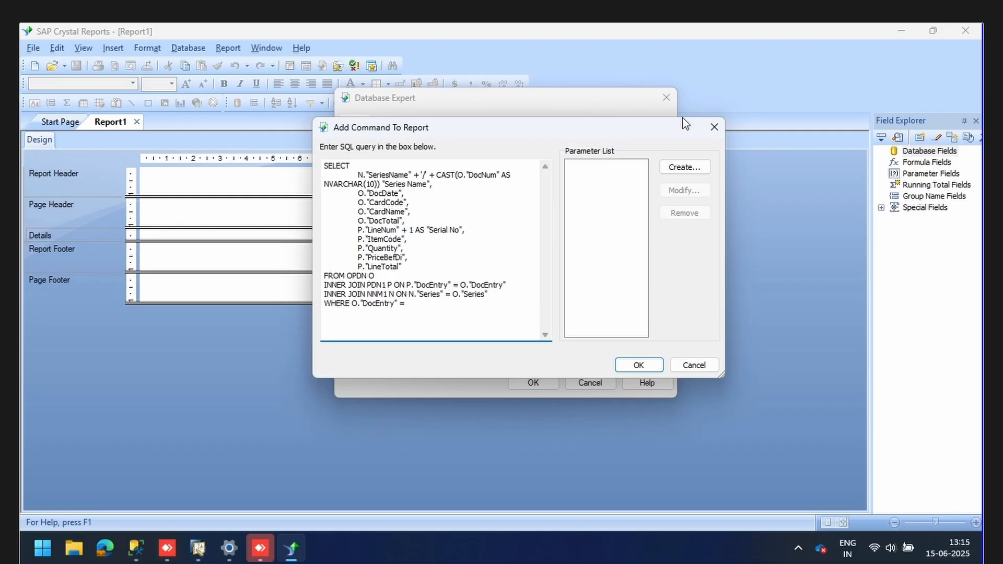
Create a new command parameter named DocKey@ with its prompting text.
{"action": "left_click", "coordinate": [684, 167]}
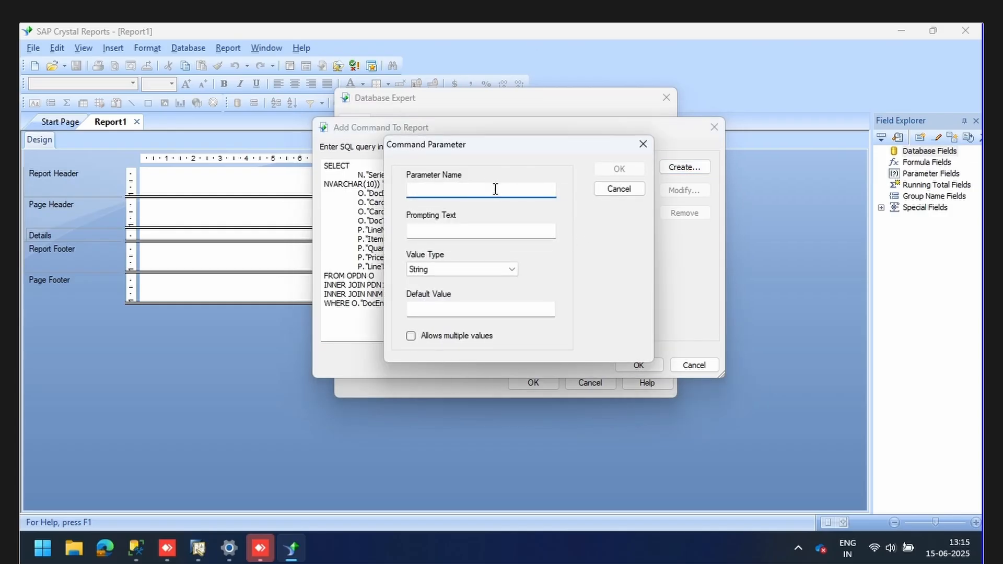
{"action": "type", "text": "DocKey@"}
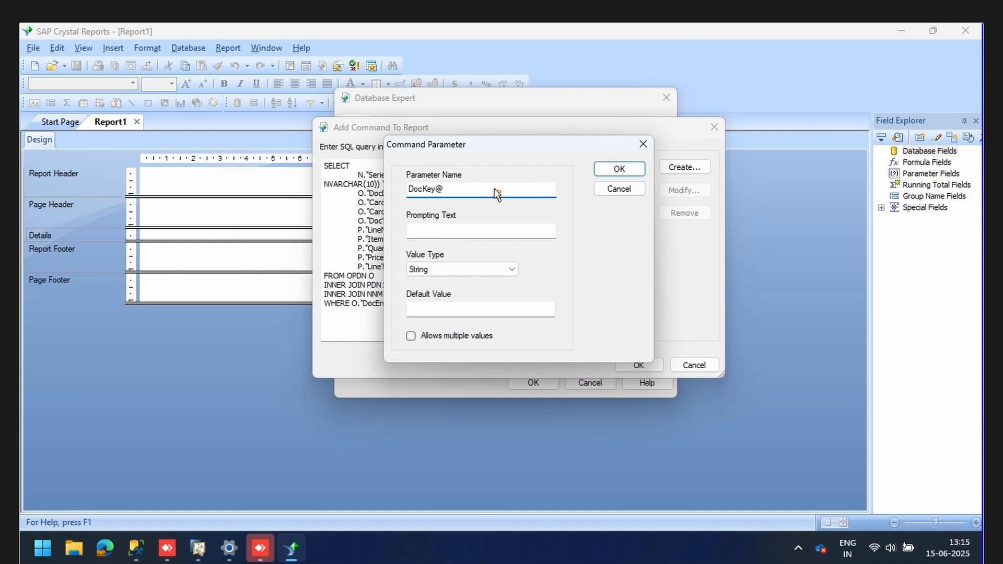
{"action": "left_click", "coordinate": [516, 236]}
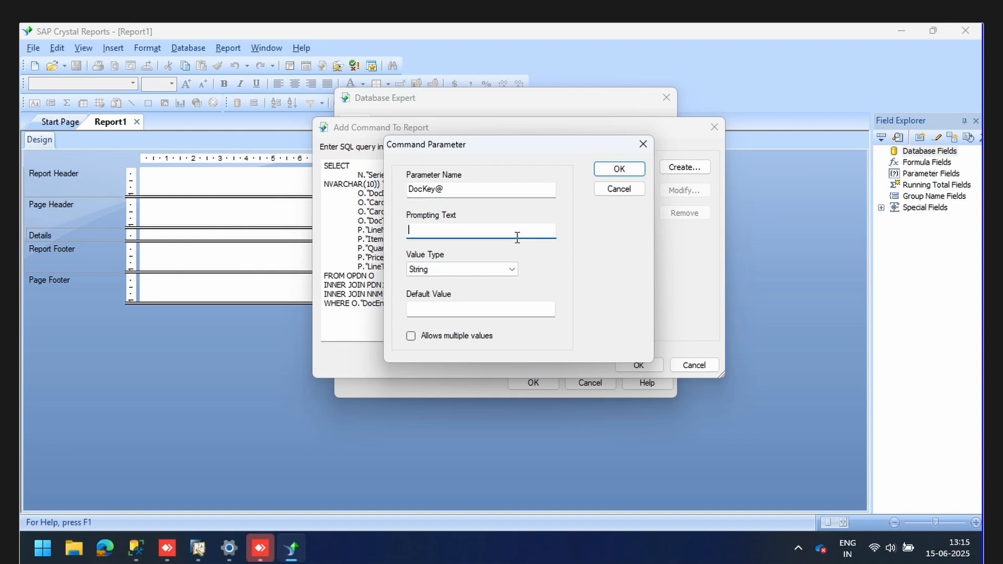
{"action": "type", "text": "DocKey@"}
{"action": "left_click", "coordinate": [619, 168]}
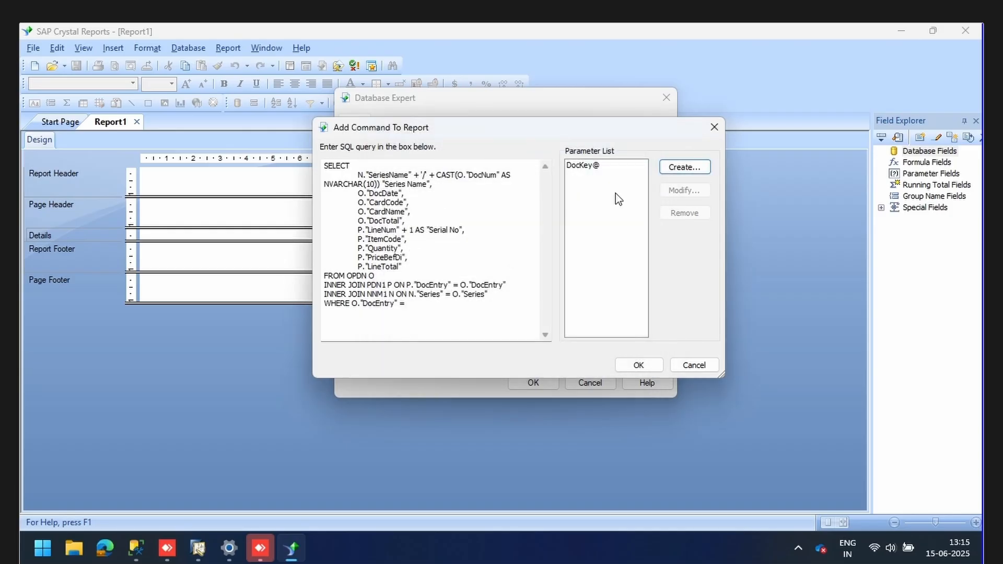
Insert {?DocKey@} after DocEntry = in the WHERE clause and confirm the command.
{"action": "left_click", "coordinate": [594, 166]}
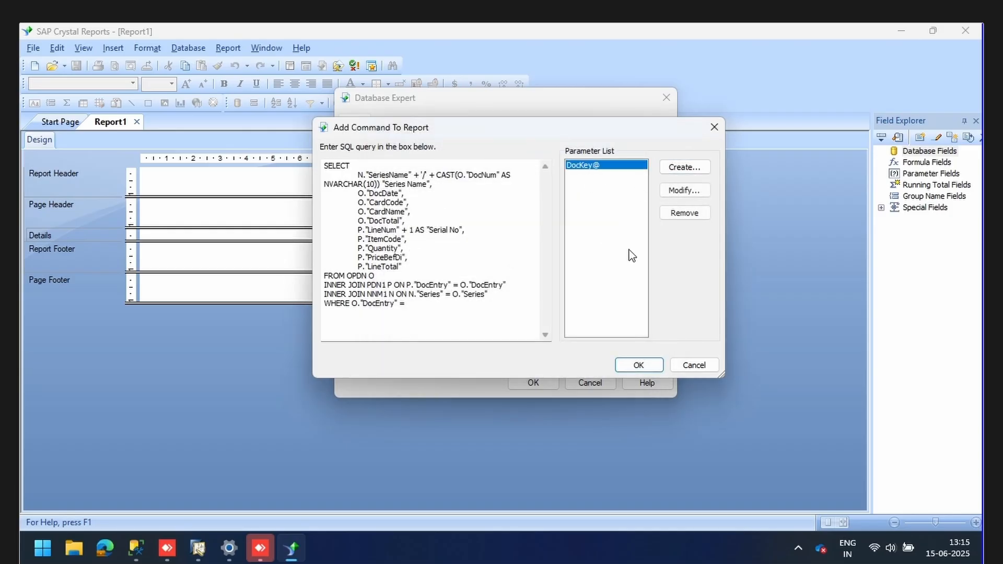
{"action": "left_click", "coordinate": [412, 307]}
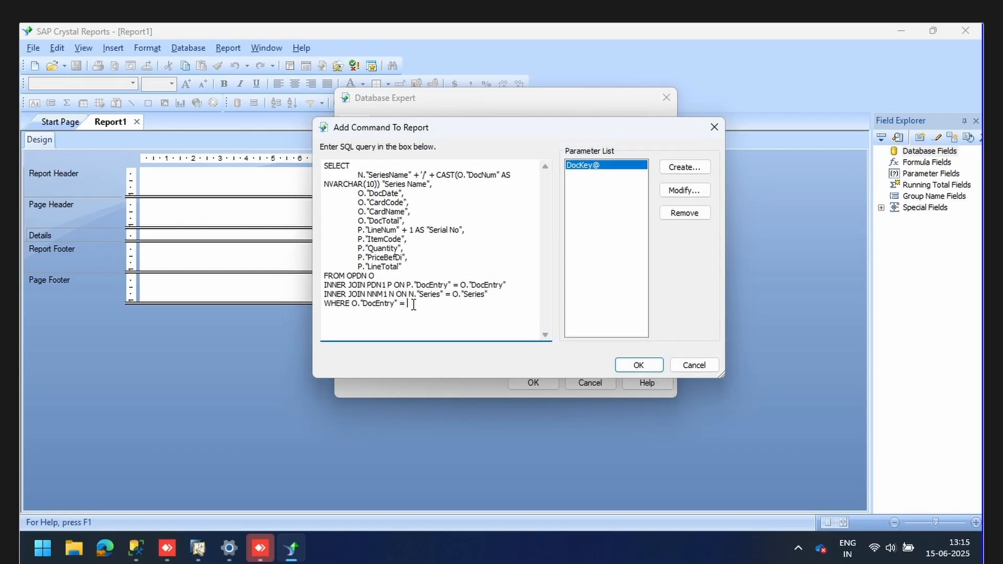
{"action": "double_click", "coordinate": [581, 166]}
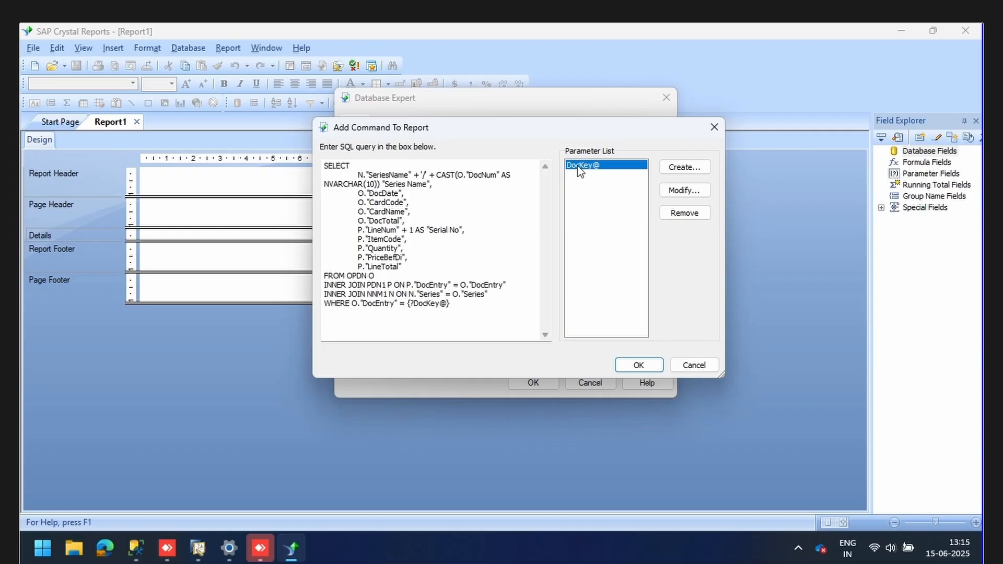
{"action": "left_click", "coordinate": [638, 365]}
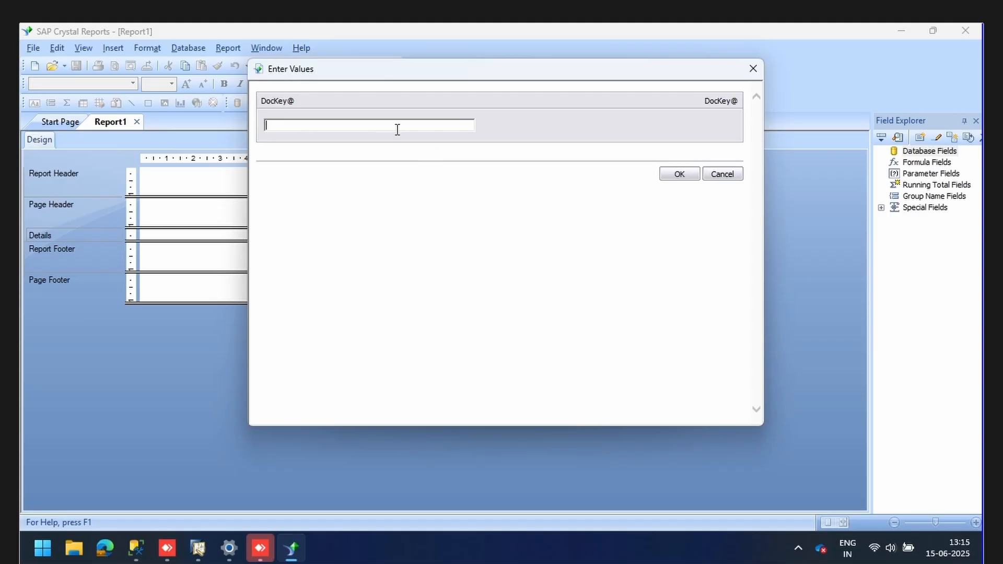
Accept DocKey@ = 1, finish the command source, and compare its ten fields with SQL Server Management Studio.
{"action": "left_click", "coordinate": [674, 174]}
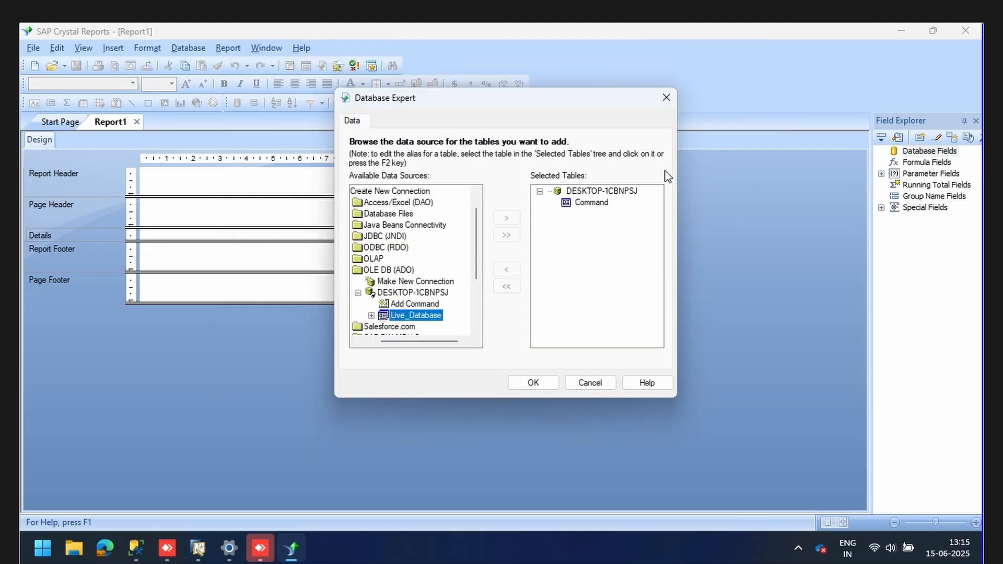
{"action": "left_click", "coordinate": [533, 383]}
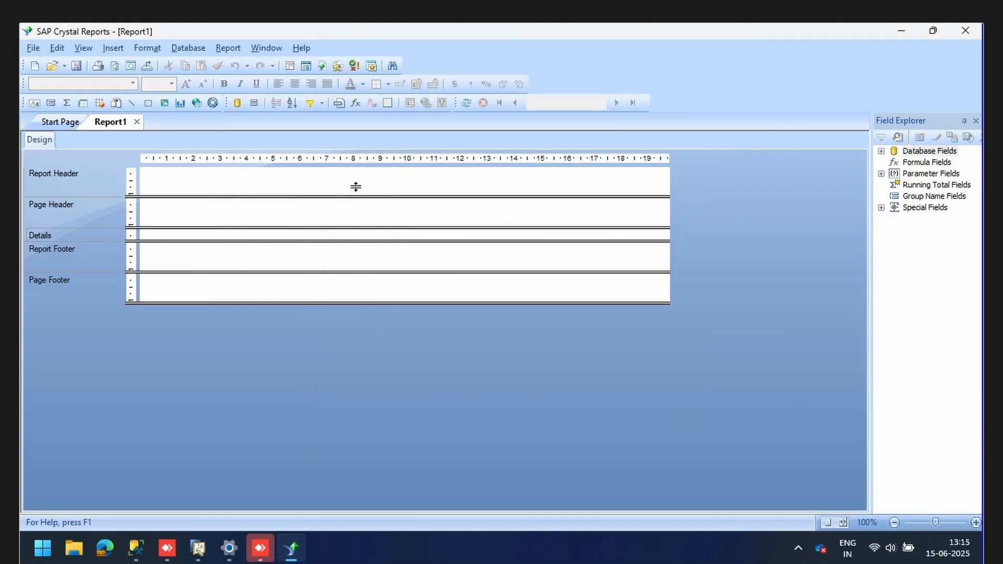
{"action": "left_click", "coordinate": [887, 151]}
{"action": "left_click", "coordinate": [894, 163]}
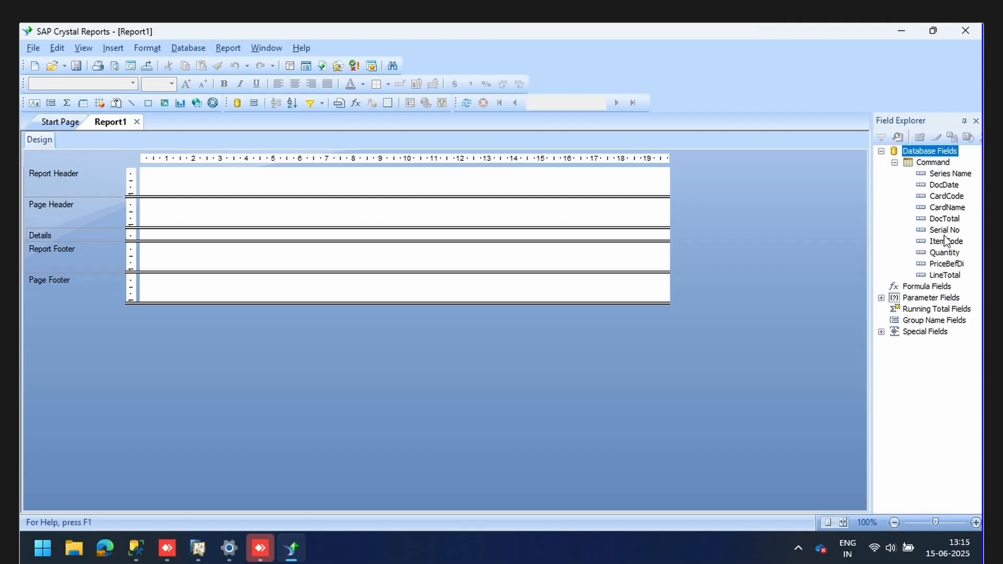
{"action": "left_click", "coordinate": [136, 548]}
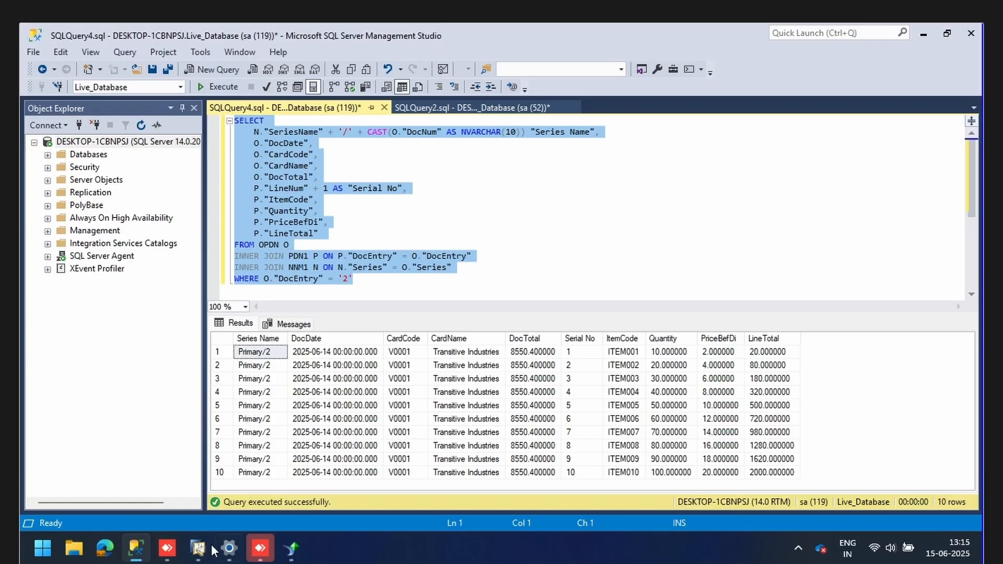
{"action": "left_click", "coordinate": [291, 554]}
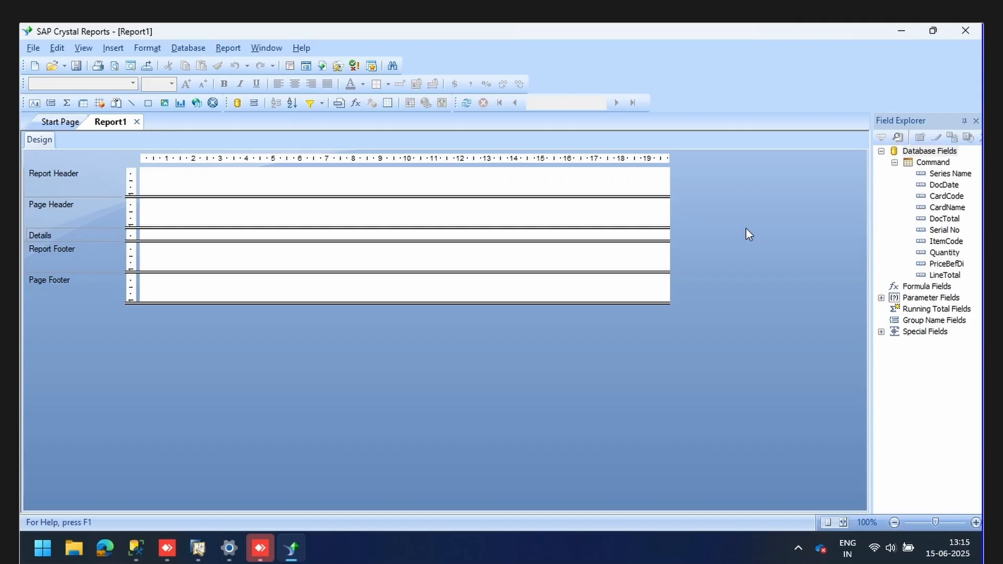
Reopen Database Expert and remove Command from the report's selected tables.
{"action": "right_click", "coordinate": [919, 163]}
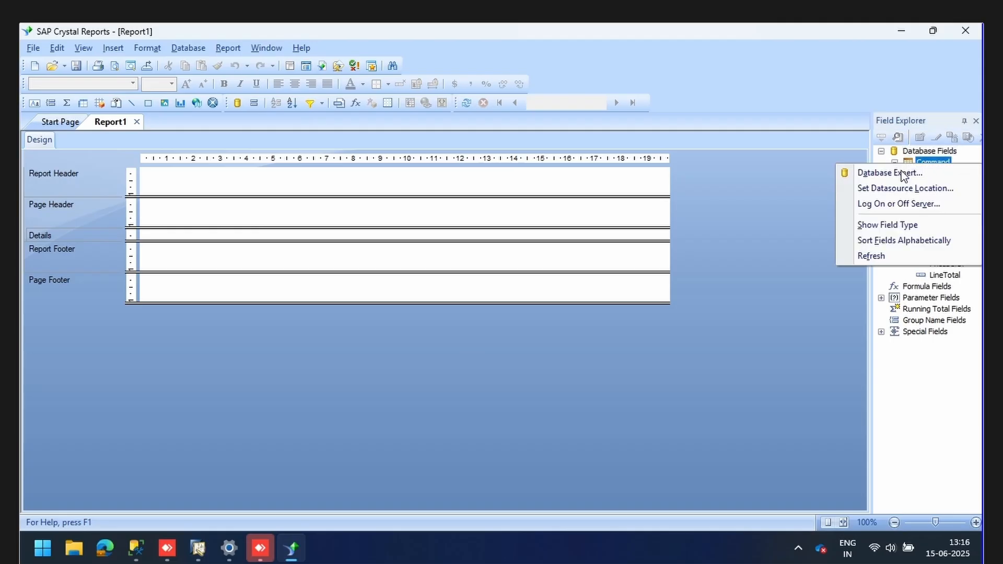
{"action": "left_click", "coordinate": [903, 174]}
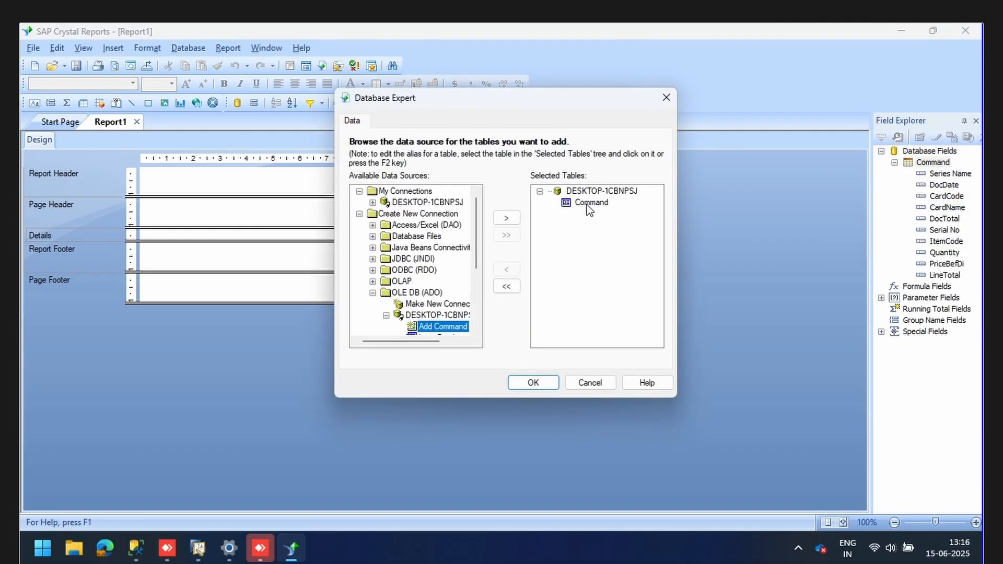
{"action": "left_click", "coordinate": [588, 204]}
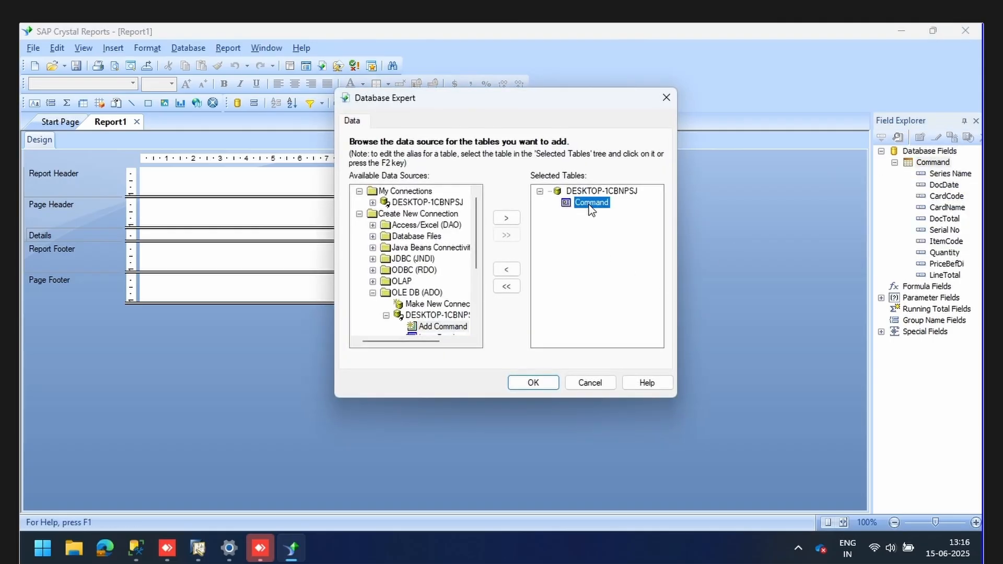
{"action": "left_click", "coordinate": [506, 269]}
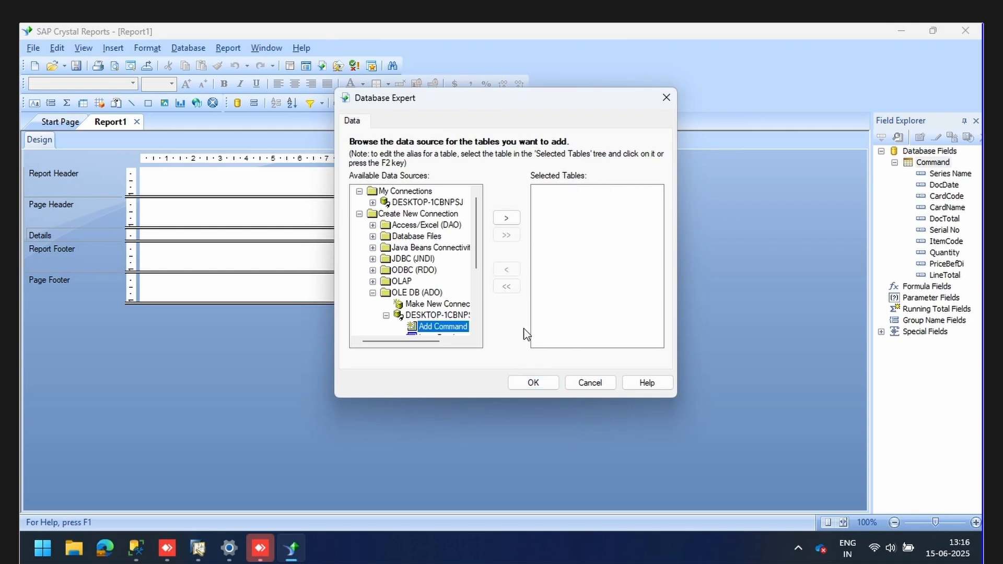
{"action": "scroll", "coordinate": [432, 319], "scroll_direction": "down", "scroll_amount": 2}
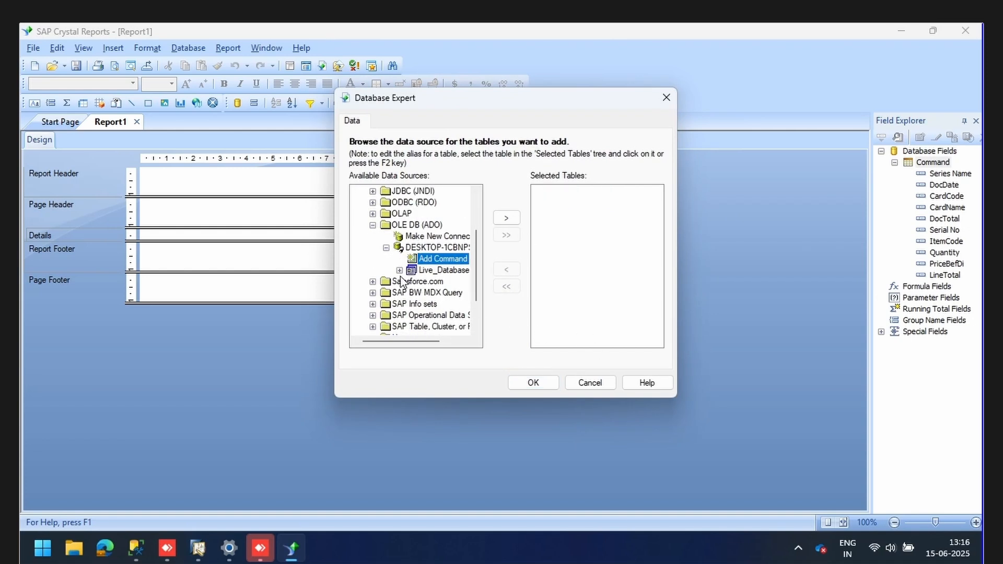
{"action": "left_click_drag", "start_coordinate": [396, 342], "coordinate": [406, 344]}
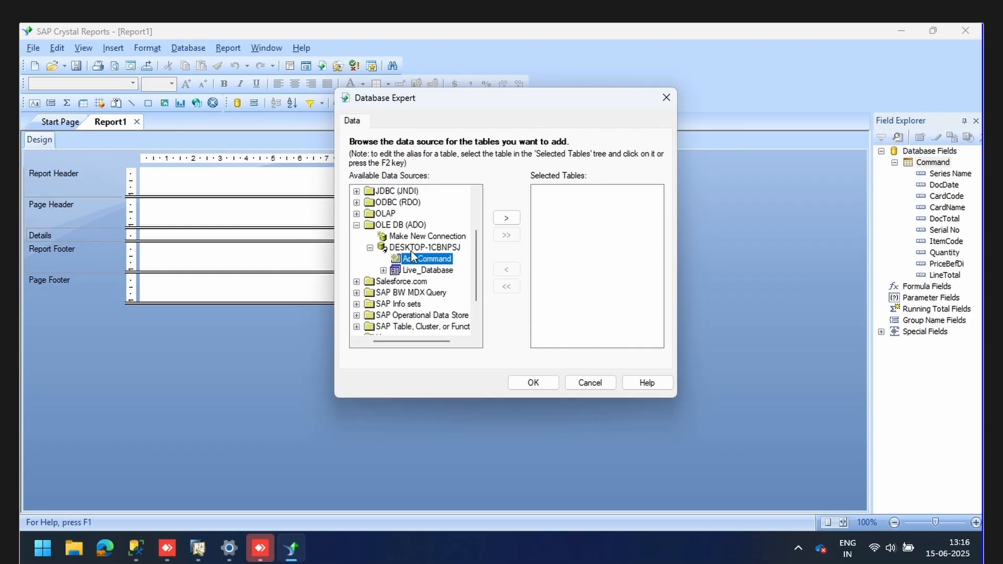
Find GRPO_DETAILS;1 under Live_Database > dbo > Stored Procedures and add it to the selected tables.
{"action": "double_click", "coordinate": [392, 271]}
{"action": "scroll", "coordinate": [402, 272], "scroll_direction": "down", "scroll_amount": 1}
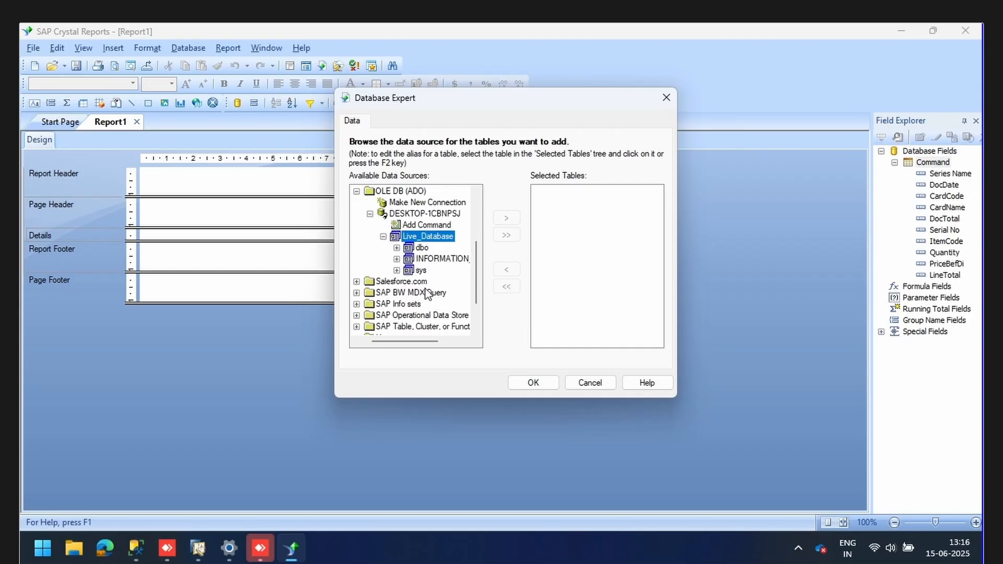
{"action": "left_click", "coordinate": [397, 248]}
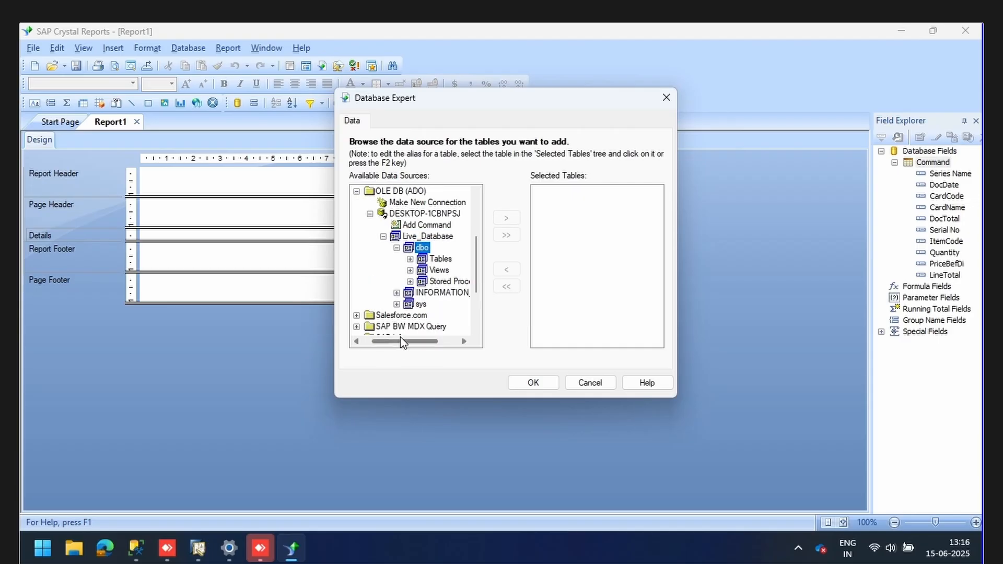
{"action": "left_click_drag", "start_coordinate": [403, 342], "coordinate": [415, 339]}
{"action": "left_click", "coordinate": [380, 282]}
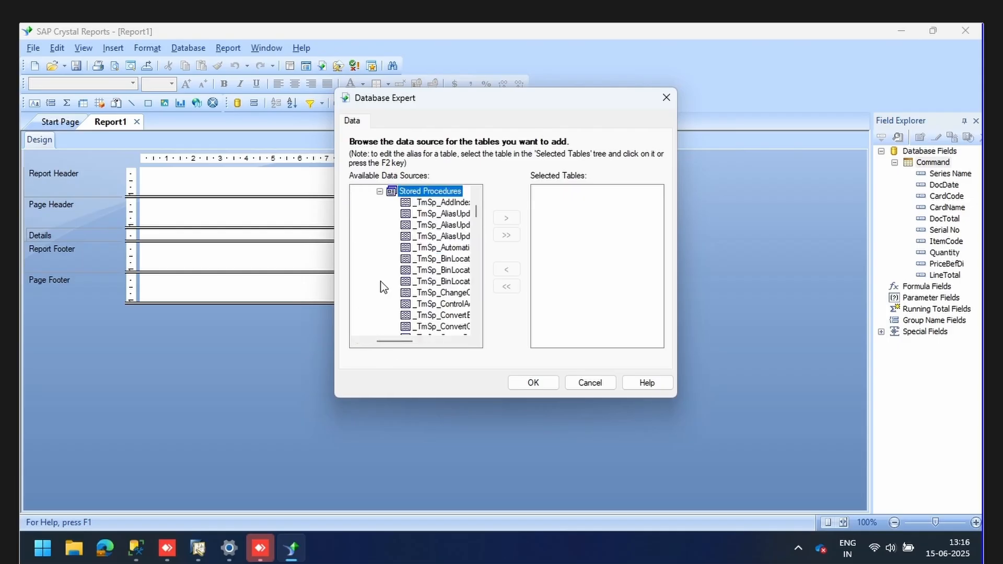
{"action": "left_click_drag", "start_coordinate": [399, 341], "coordinate": [410, 340]}
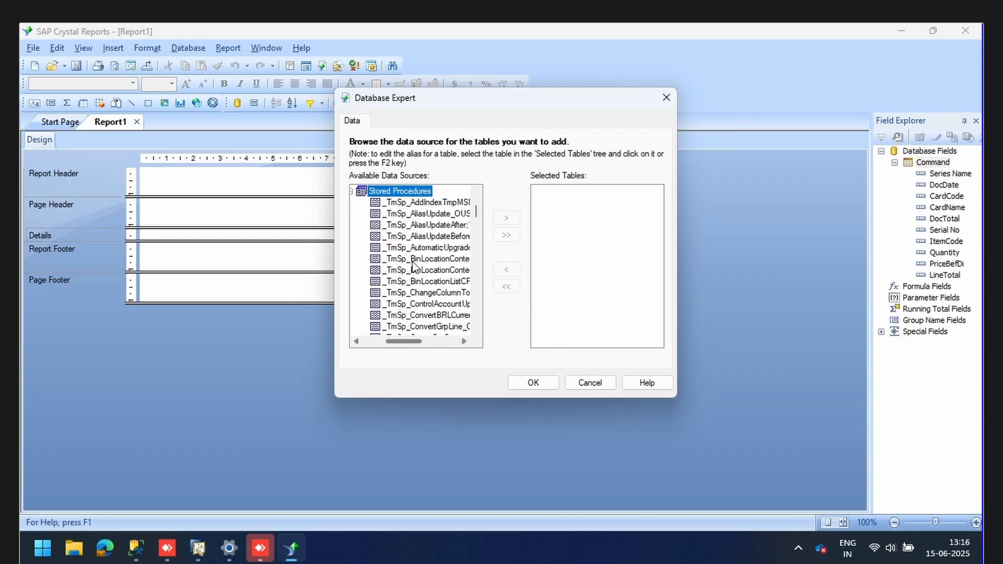
{"action": "key", "text": "g"}
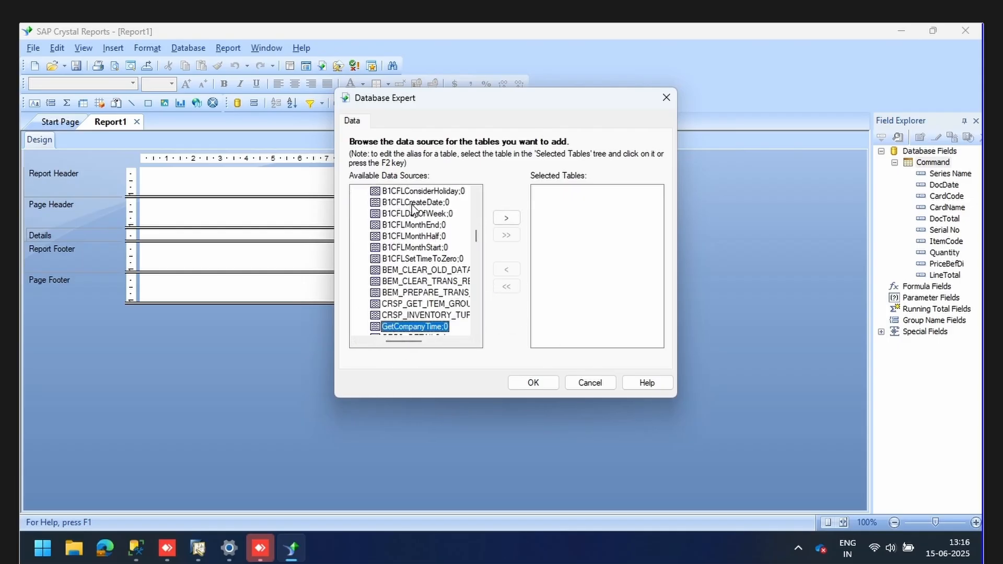
{"action": "scroll", "coordinate": [414, 212], "scroll_direction": "down", "scroll_amount": 1}
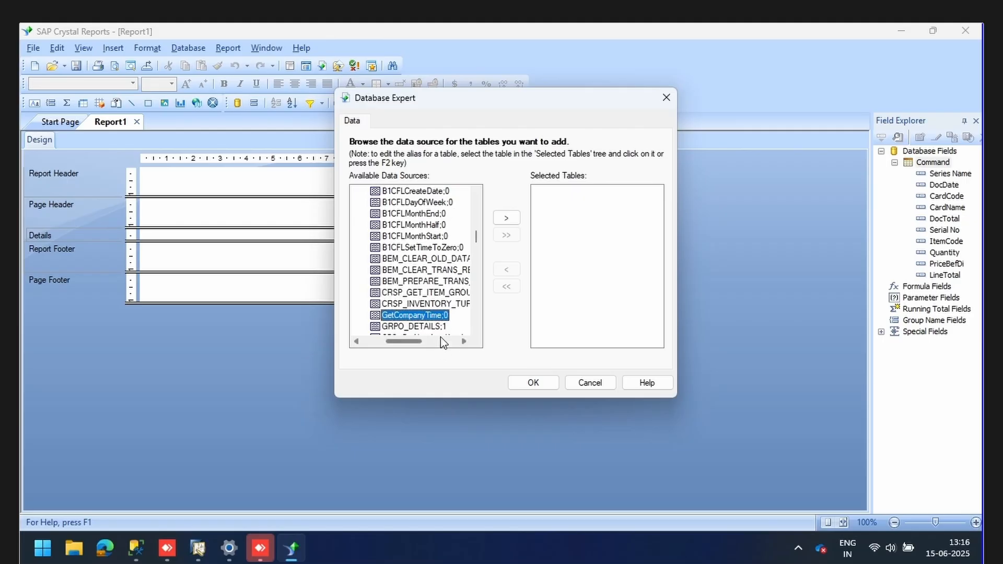
{"action": "left_click", "coordinate": [417, 326]}
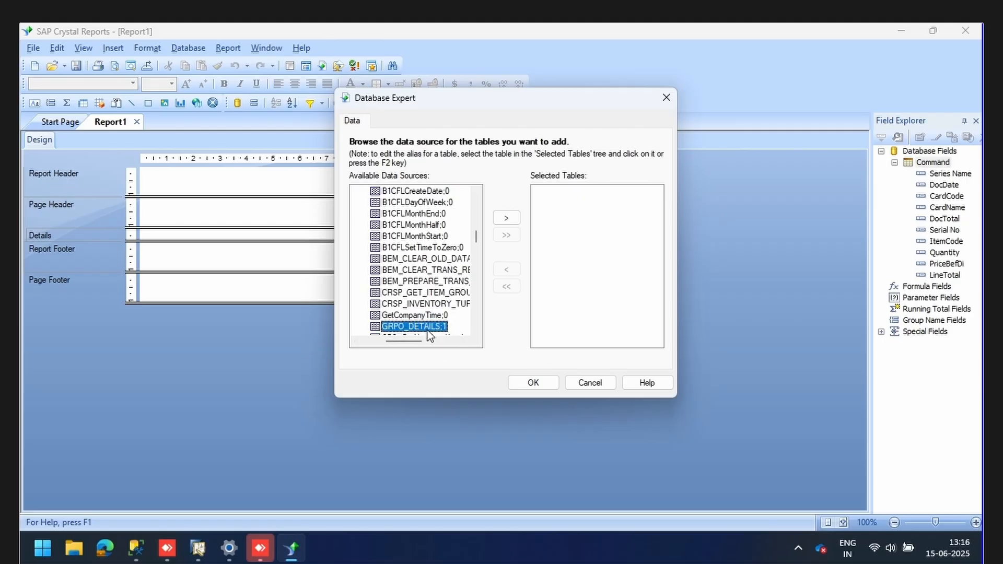
{"action": "left_click", "coordinate": [504, 217]}
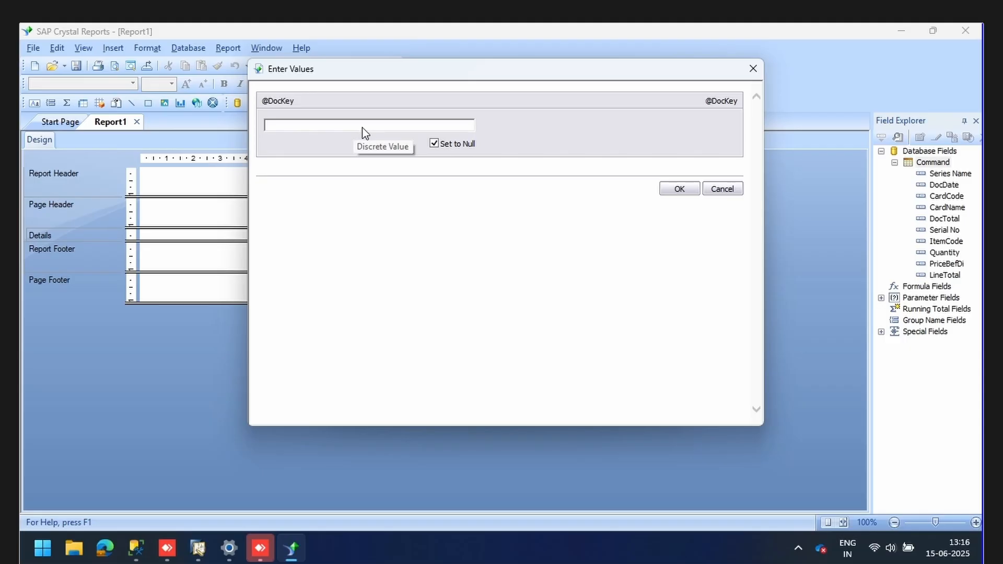
{"action": "left_click", "coordinate": [433, 144]}
{"action": "left_click", "coordinate": [316, 127]}
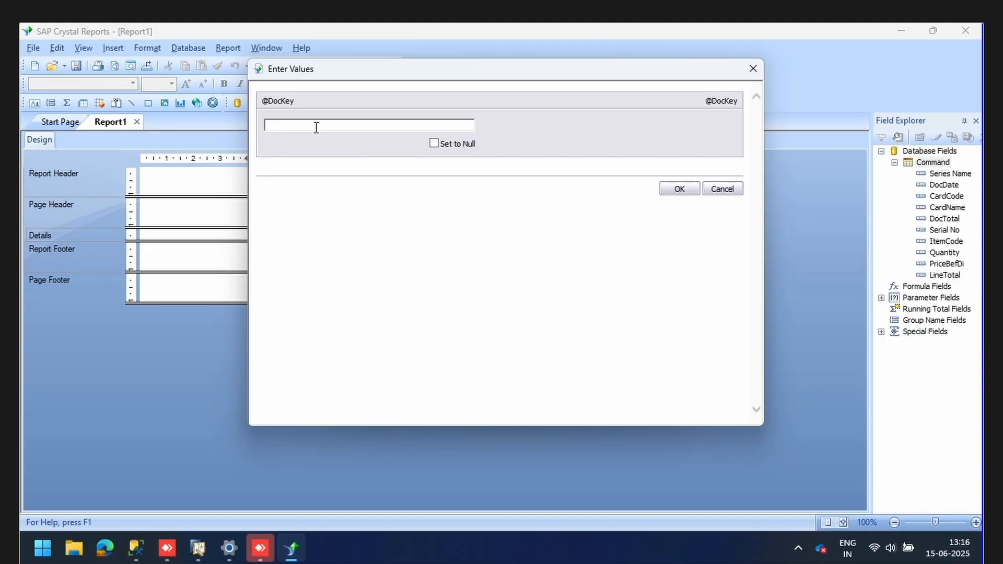
{"action": "type", "text": "2"}
{"action": "left_click", "coordinate": [678, 189]}
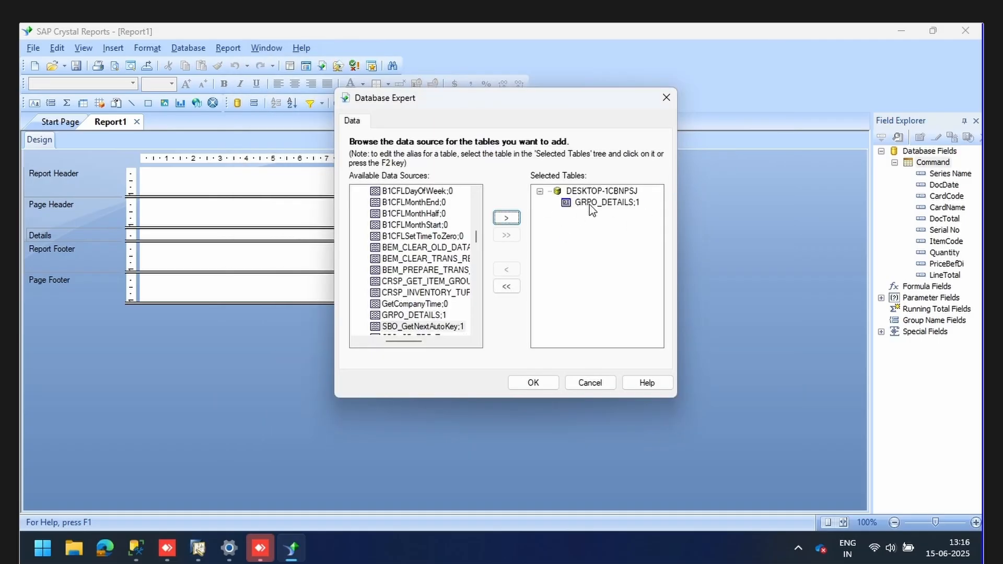
{"action": "left_click", "coordinate": [532, 383]}
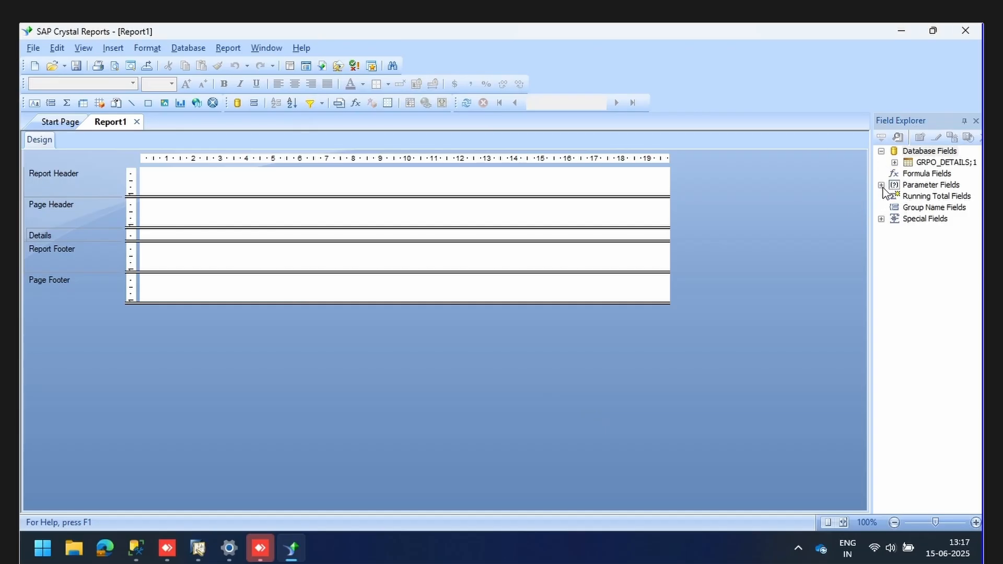
{"action": "left_click", "coordinate": [881, 185]}
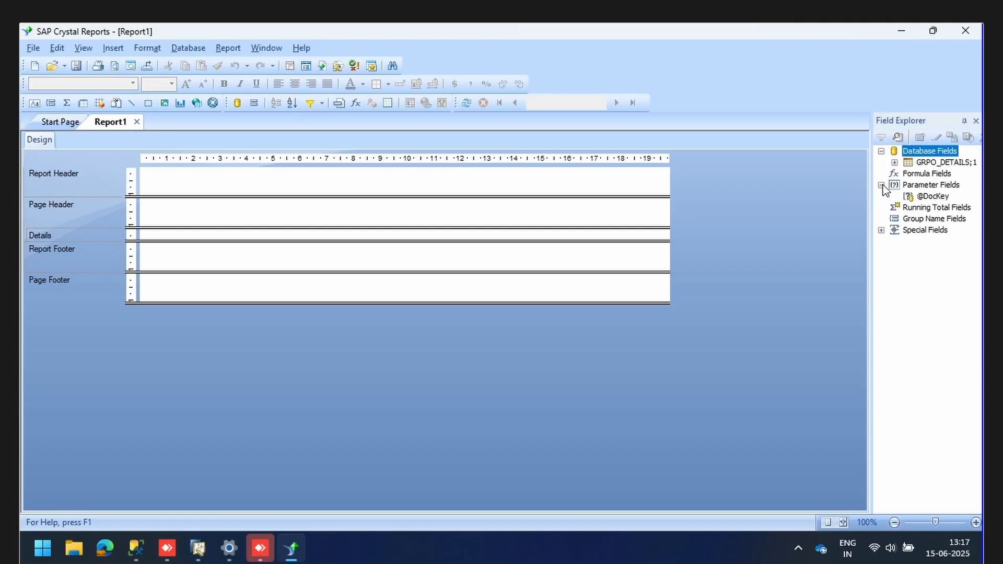
{"action": "right_click", "coordinate": [930, 198]}
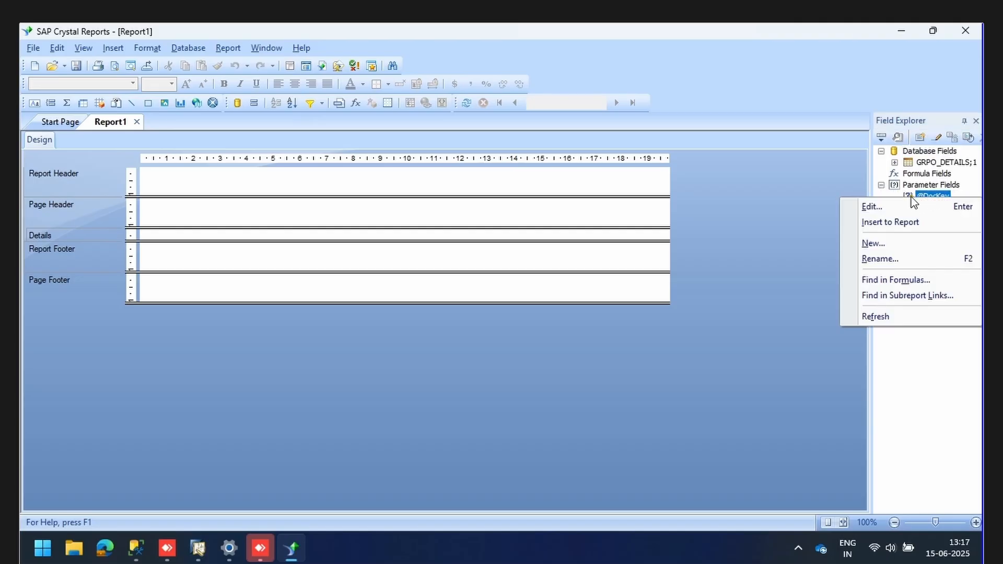
{"action": "left_click", "coordinate": [852, 184]}
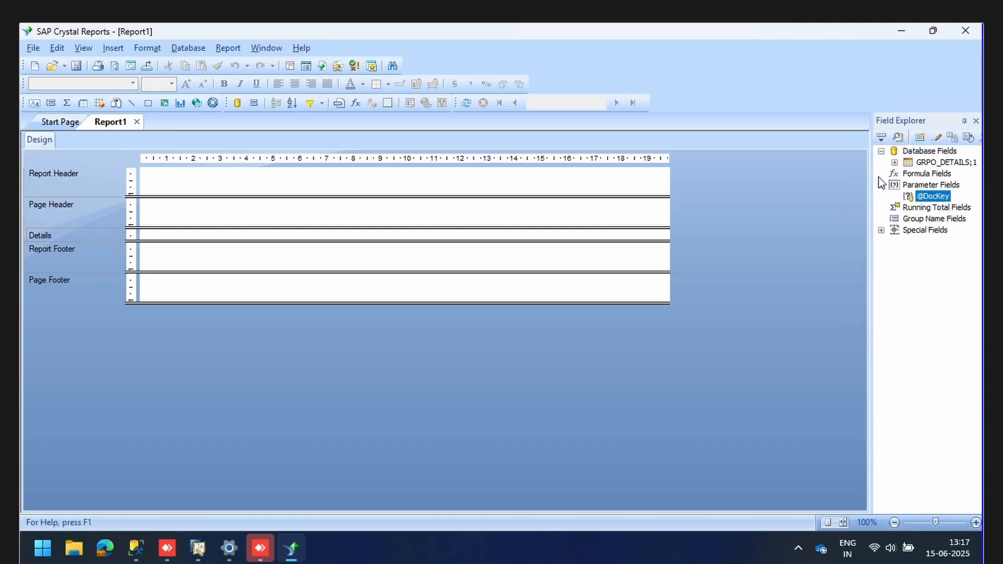
{"action": "left_click", "coordinate": [912, 188]}
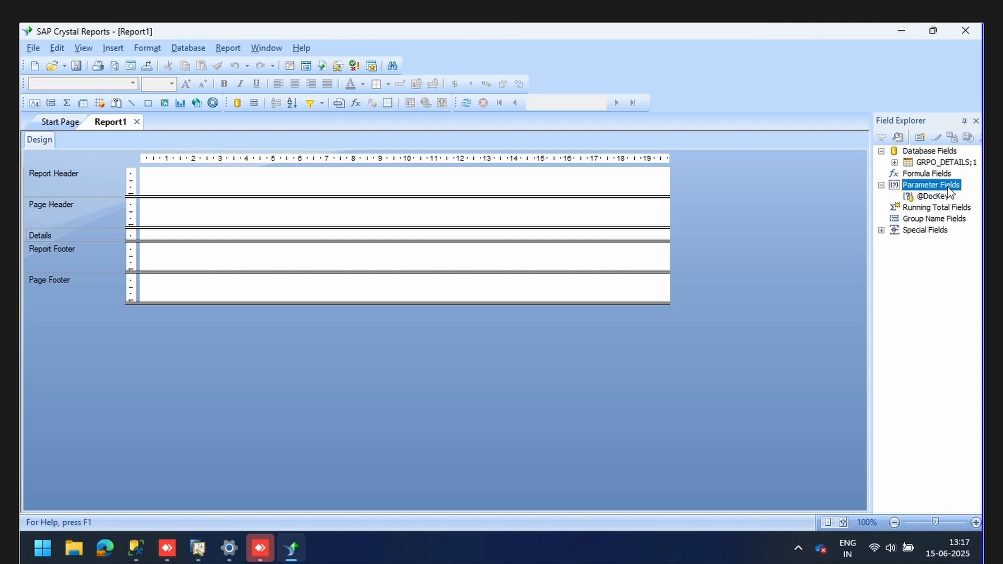
{"action": "left_click", "coordinate": [931, 197]}
{"action": "right_click", "coordinate": [929, 197]}
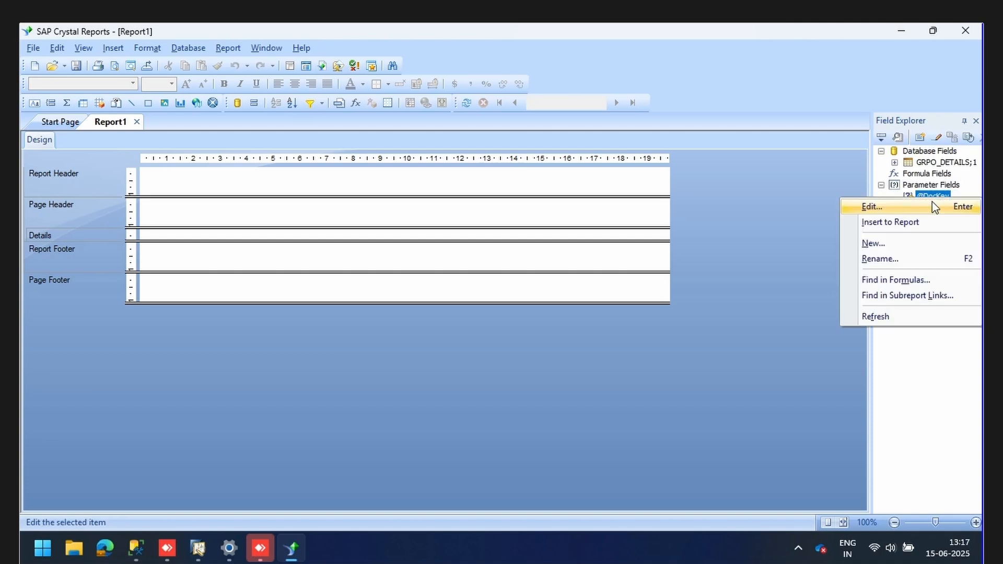
{"action": "left_click", "coordinate": [923, 205]}
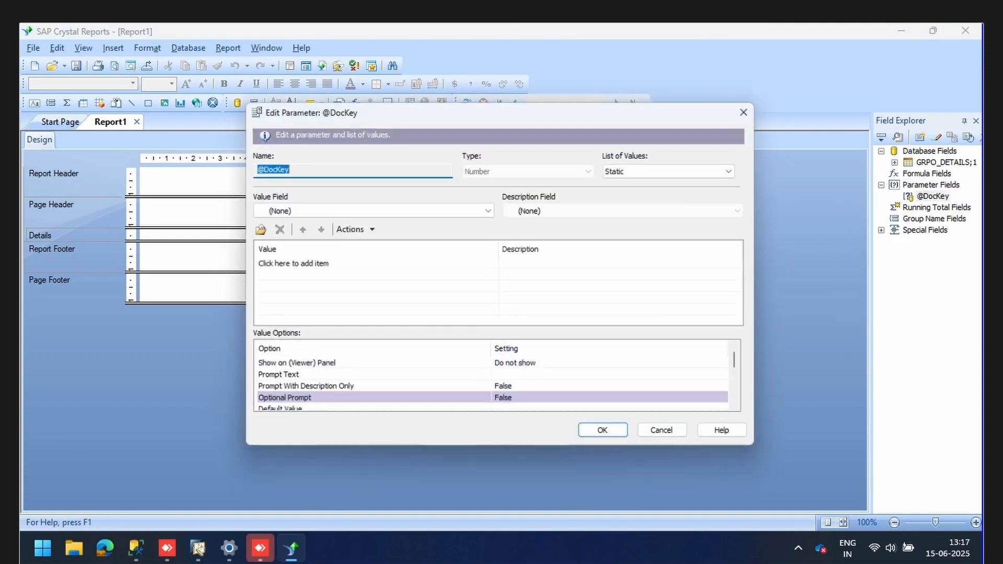
{"action": "left_click", "coordinate": [303, 167]}
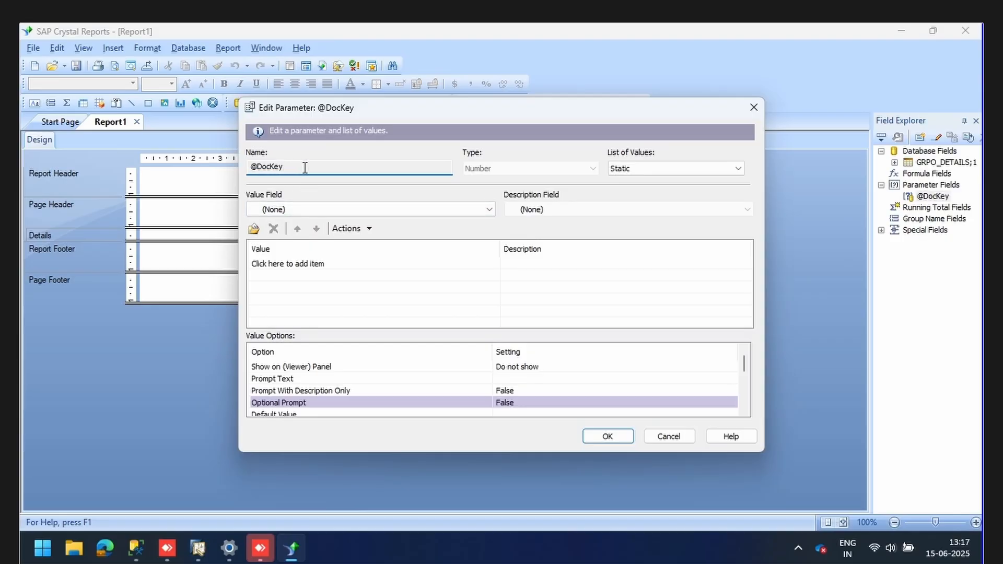
{"action": "left_click", "coordinate": [682, 438]}
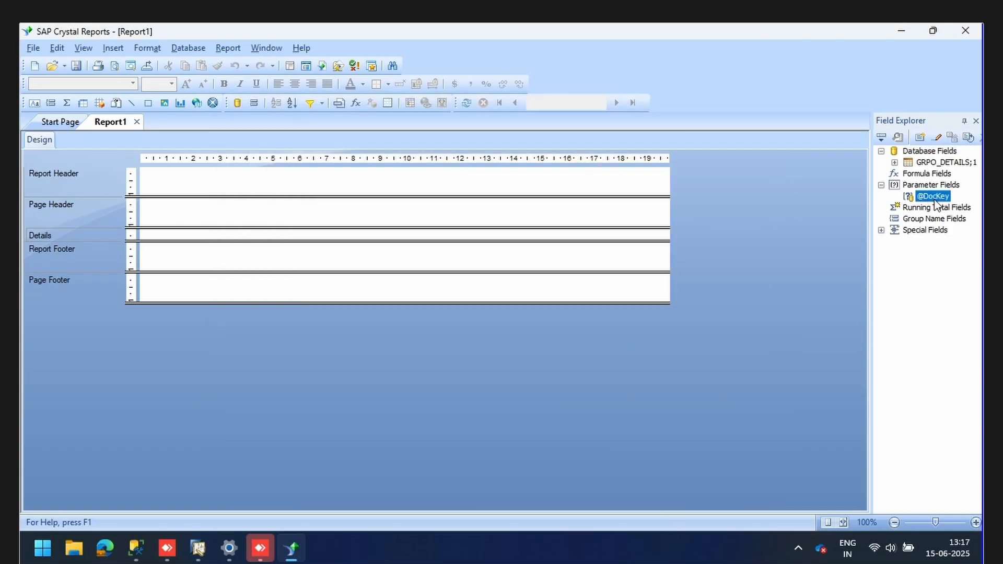
{"action": "right_click", "coordinate": [932, 199]}
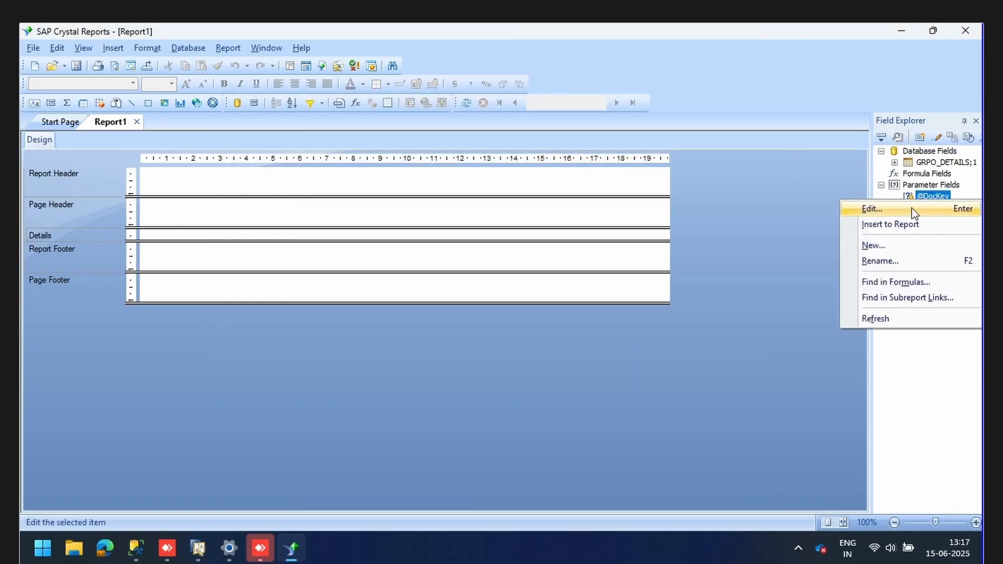
{"action": "left_click", "coordinate": [891, 262]}
{"action": "key", "text": "BackSpace"}
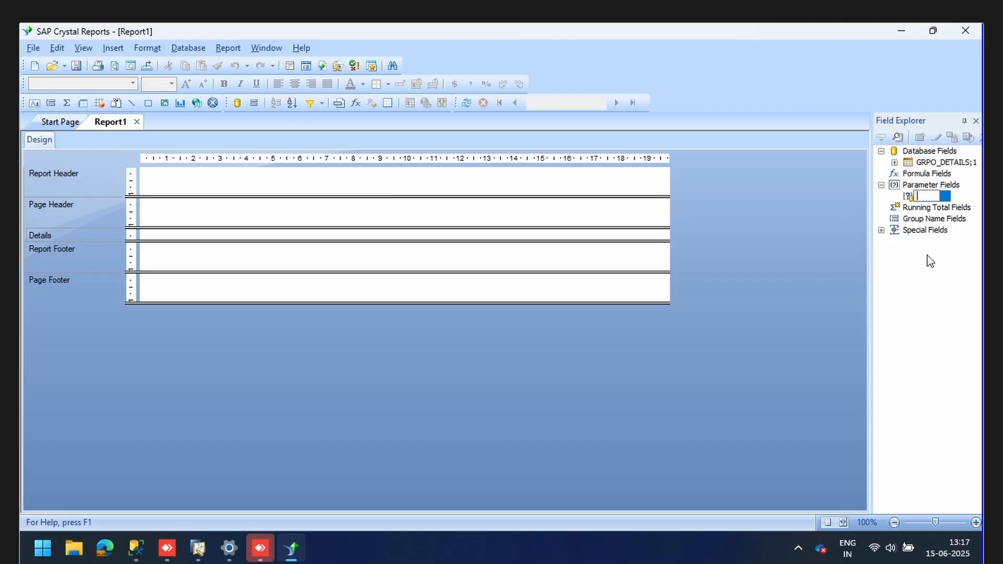
{"action": "type", "text": "DocKey@"}
{"action": "key", "text": "Return"}
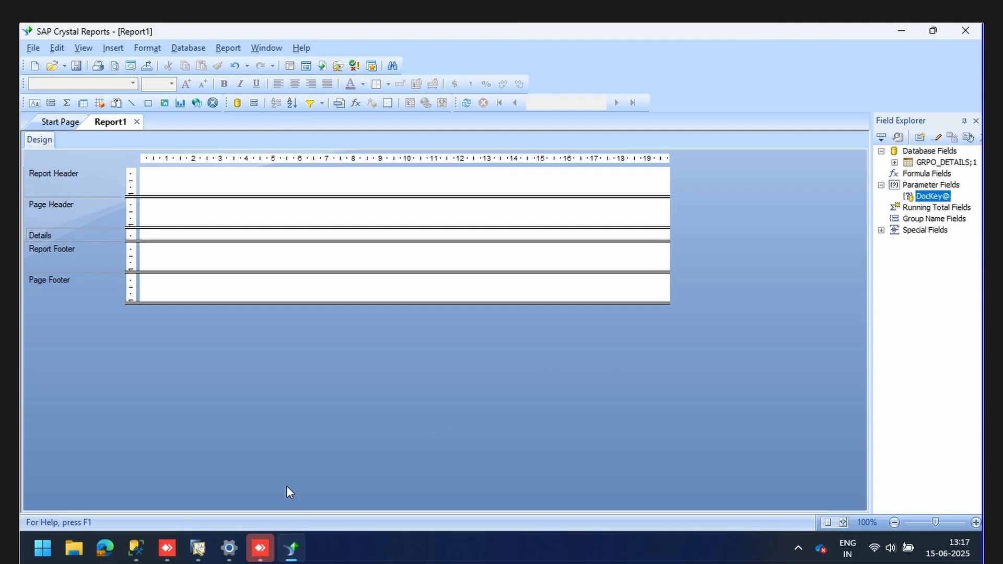
{"action": "left_click", "coordinate": [198, 548]}
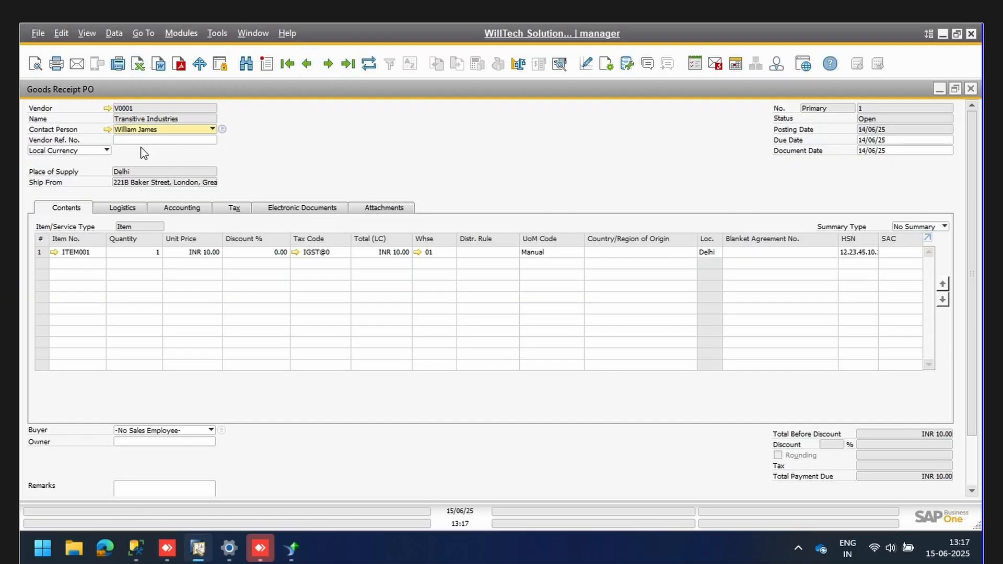
Preview Goods Receipt PO 1 as a Purchase Delivery Note.
{"action": "left_click", "coordinate": [35, 65]}
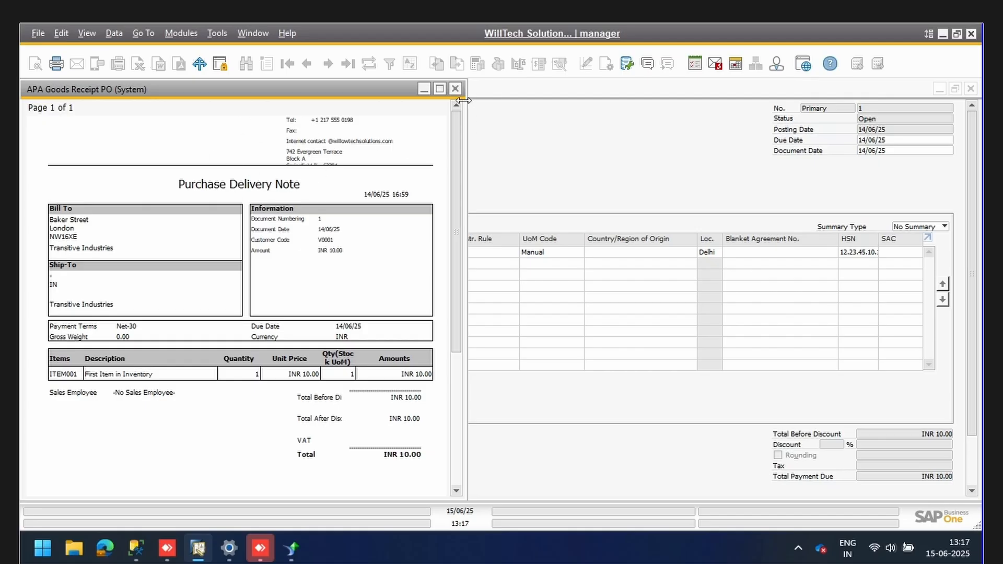
Show Report1 in preview with F5 and refresh its data.
{"action": "left_click", "coordinate": [292, 548]}
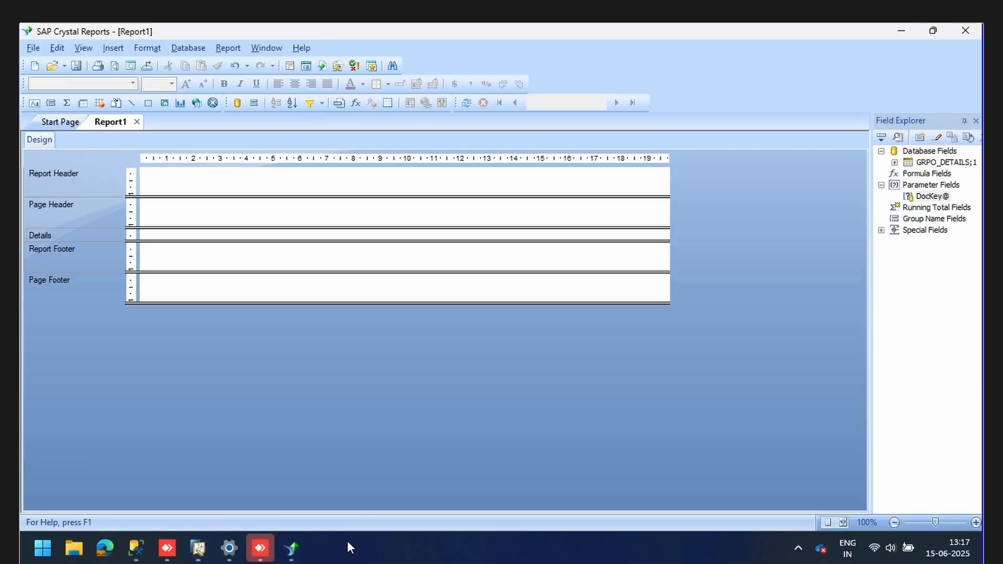
{"action": "key", "text": "F5"}
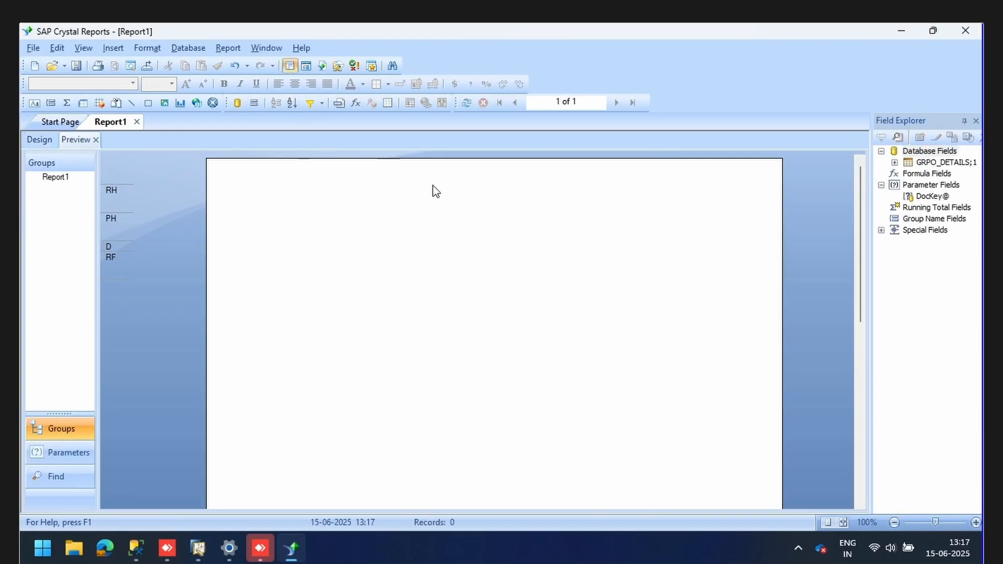
{"action": "left_click", "coordinate": [466, 102]}
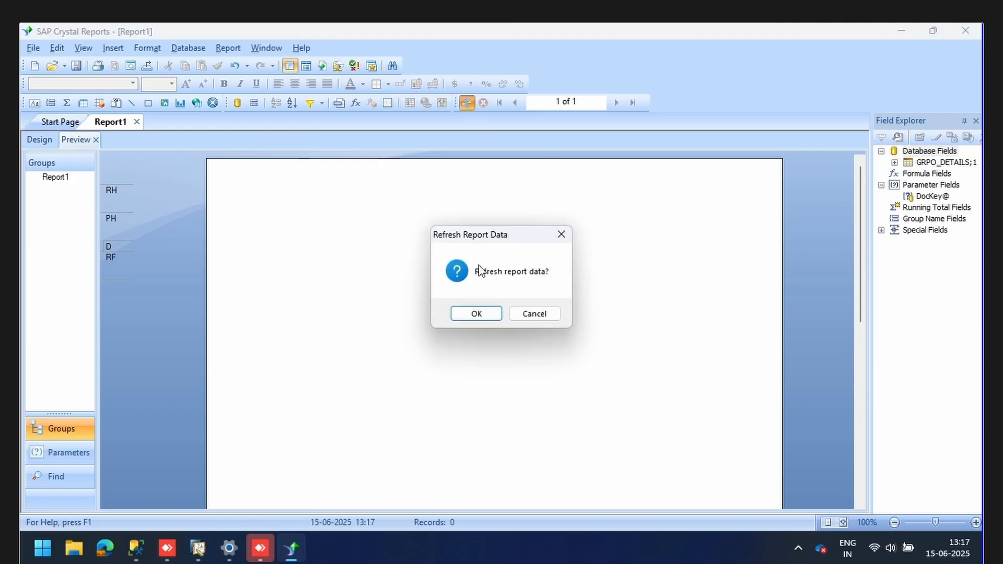
{"action": "left_click", "coordinate": [485, 314]}
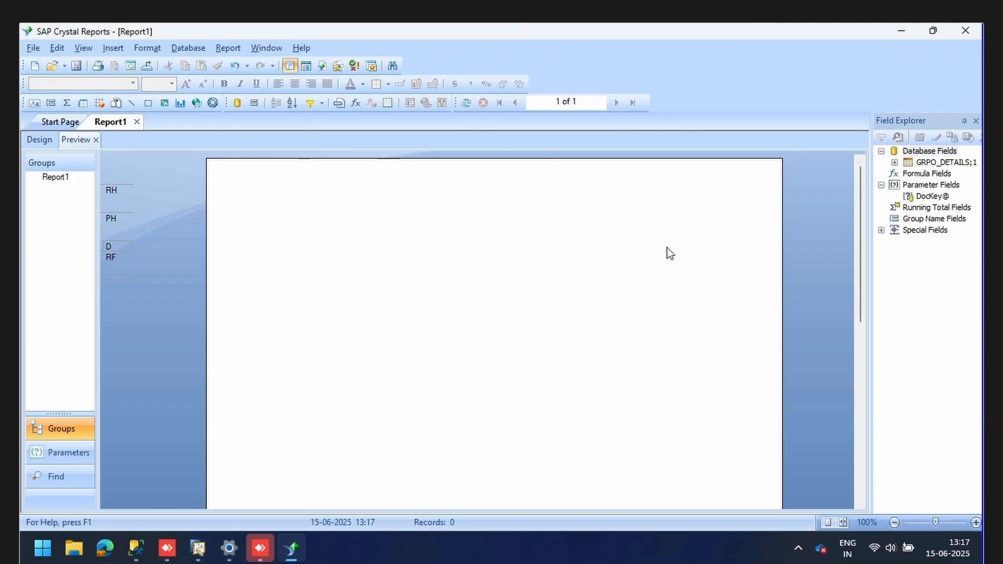
Close the Goods Receipt PO print preview in SAP Business One and return to Crystal Reports.
{"action": "left_click", "coordinate": [198, 548]}
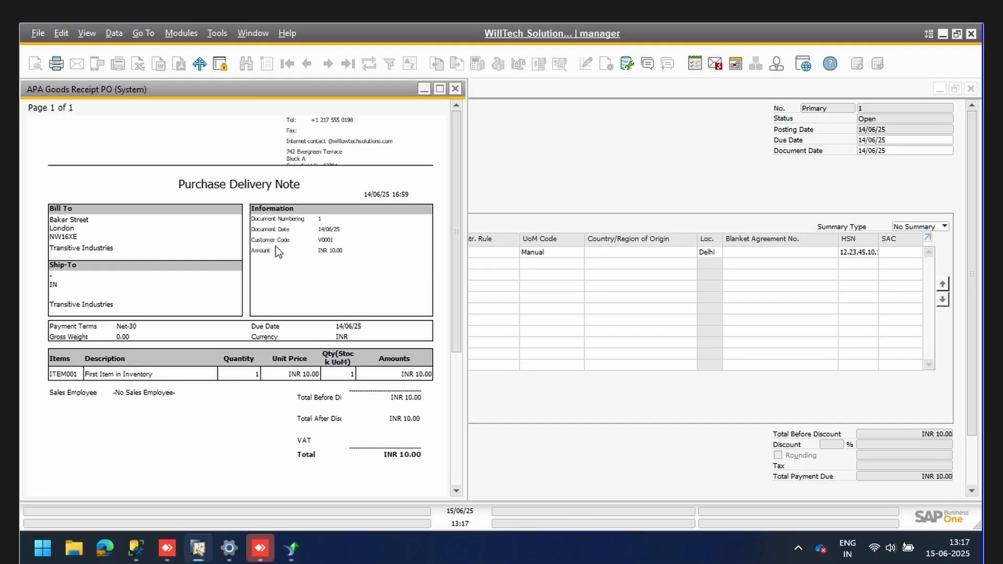
{"action": "left_click", "coordinate": [457, 88]}
{"action": "left_click", "coordinate": [291, 548]}
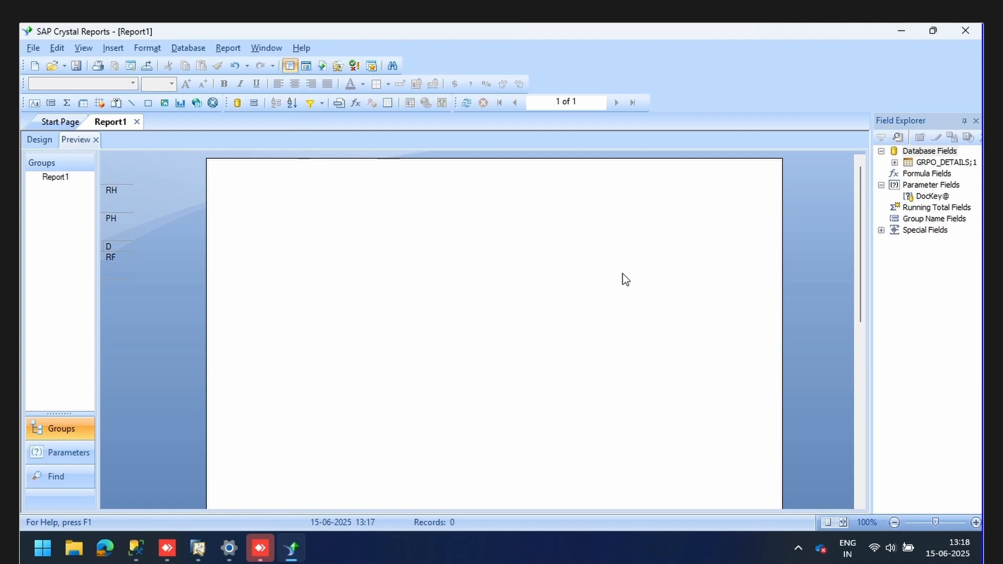
Open Database Expert from Database Fields and remove GRPO_DETAILS;1 from the selected tables.
{"action": "left_click", "coordinate": [881, 184]}
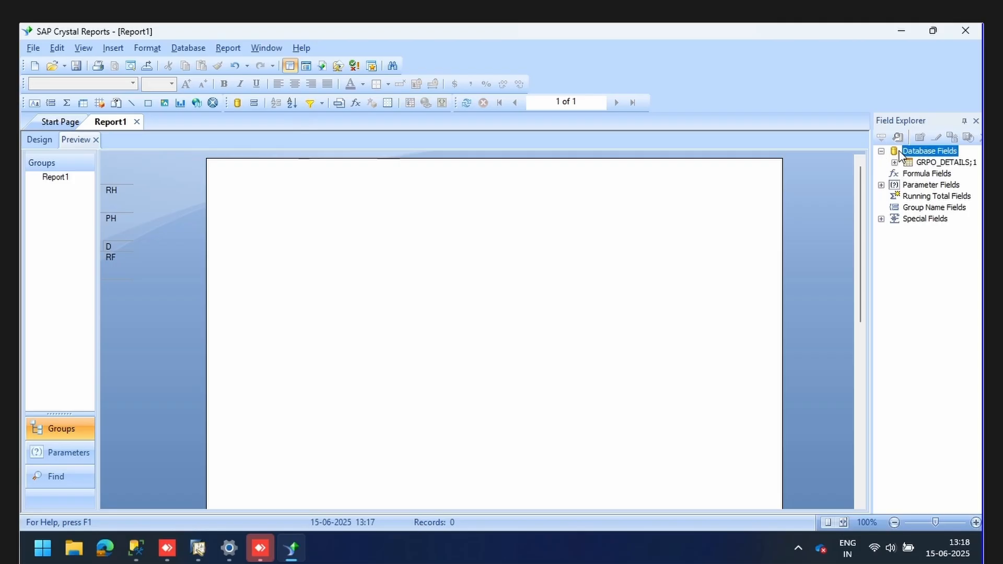
{"action": "right_click", "coordinate": [923, 156]}
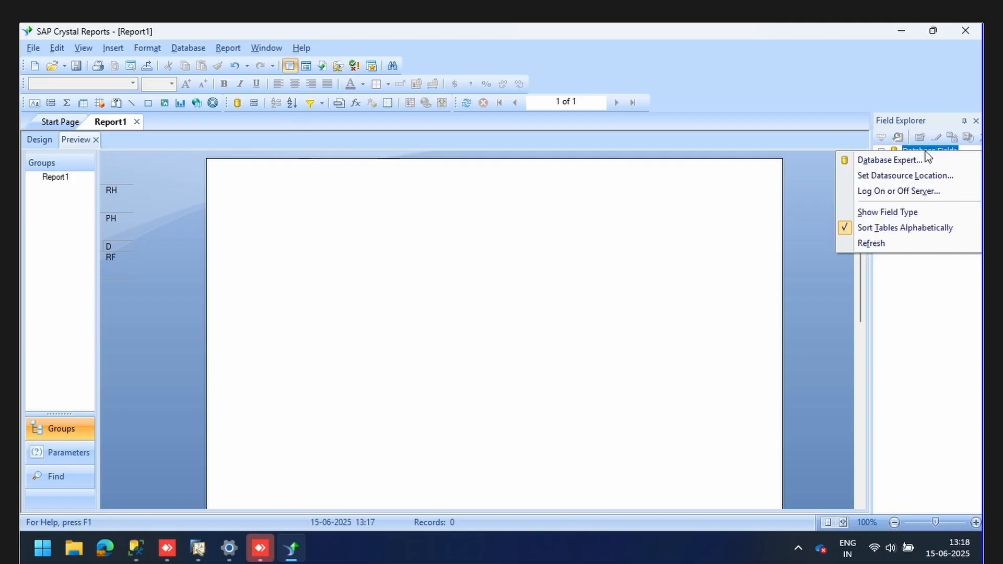
{"action": "left_click", "coordinate": [933, 159]}
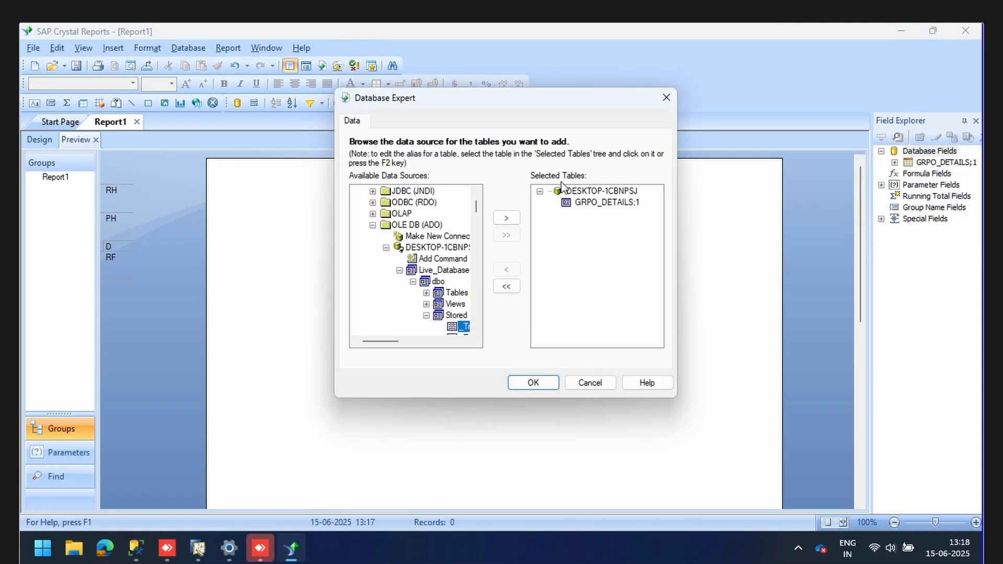
{"action": "left_click", "coordinate": [583, 204]}
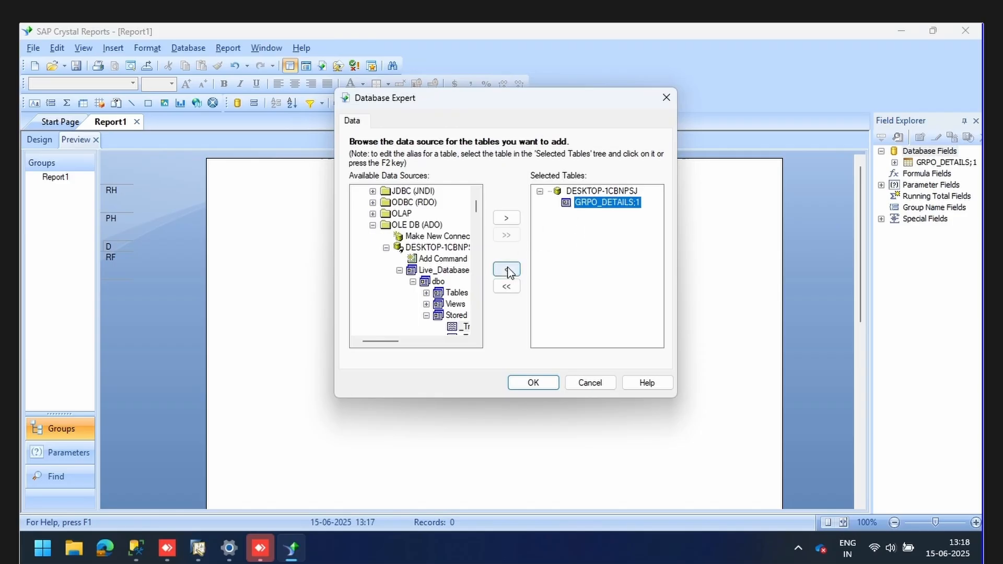
{"action": "left_click", "coordinate": [506, 270]}
Start a new Add Command beginning with EXEC, then switch to SQL Server Management Studio.
{"action": "left_click", "coordinate": [440, 262]}
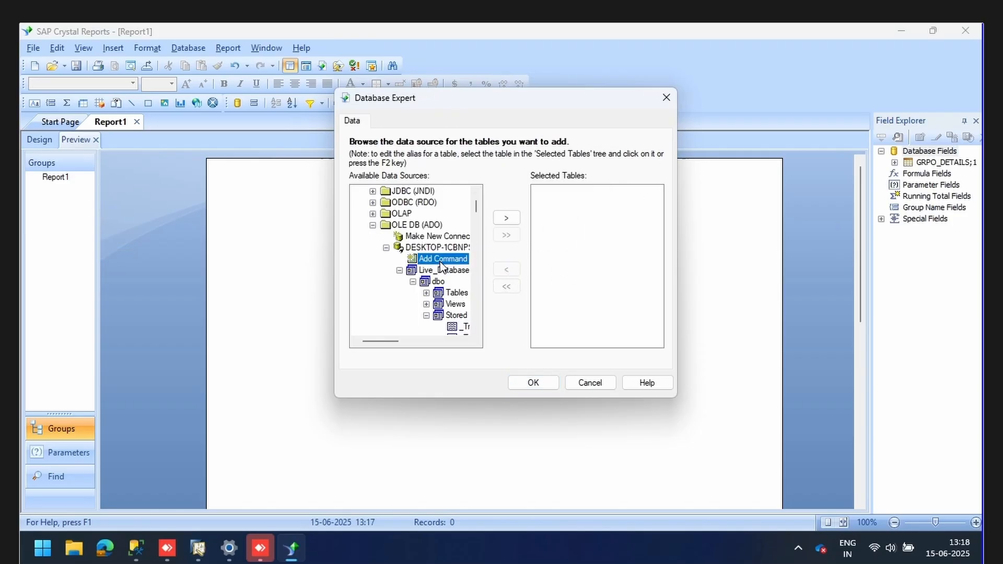
{"action": "left_click", "coordinate": [506, 218]}
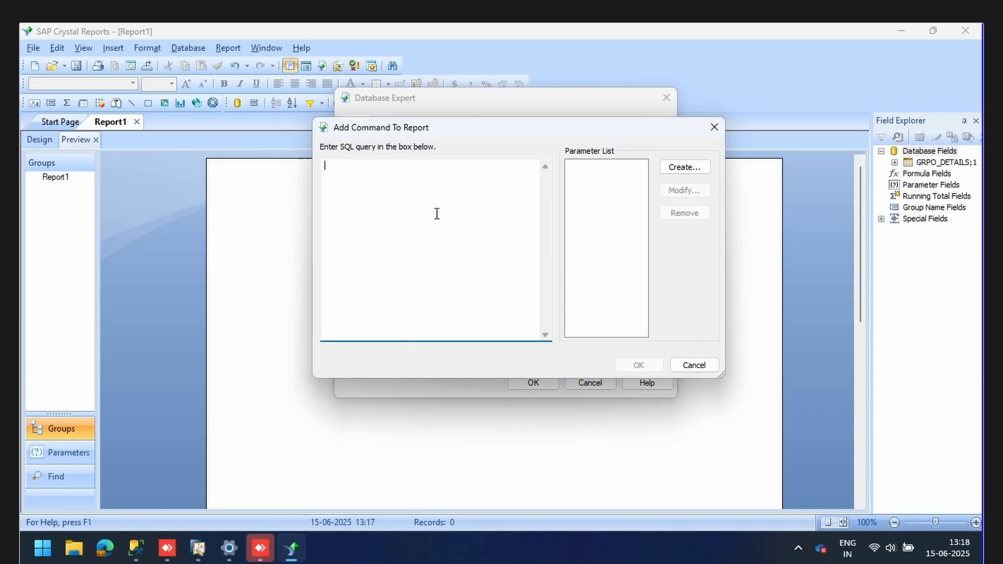
{"action": "type", "text": "EXEC"}
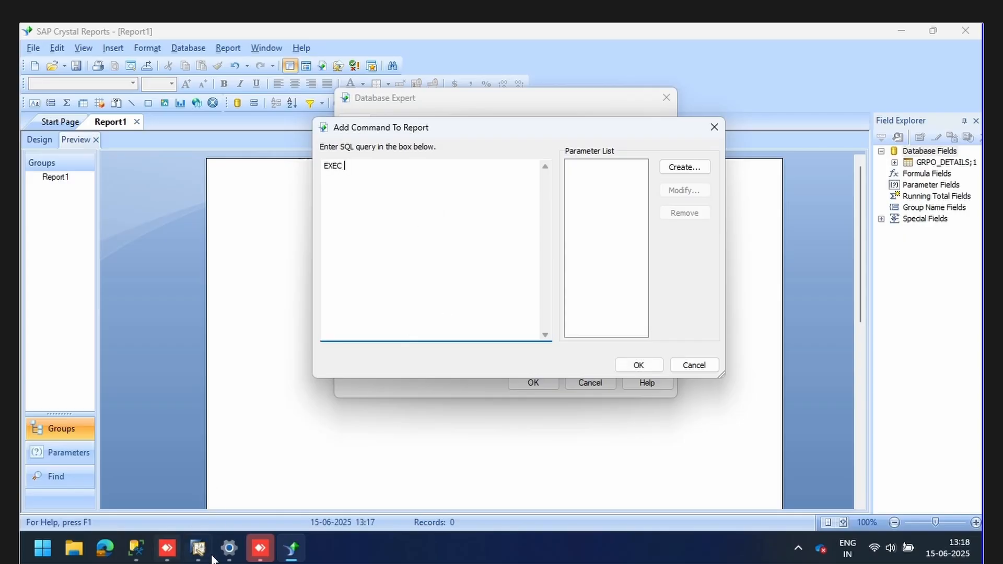
{"action": "left_click", "coordinate": [136, 548]}
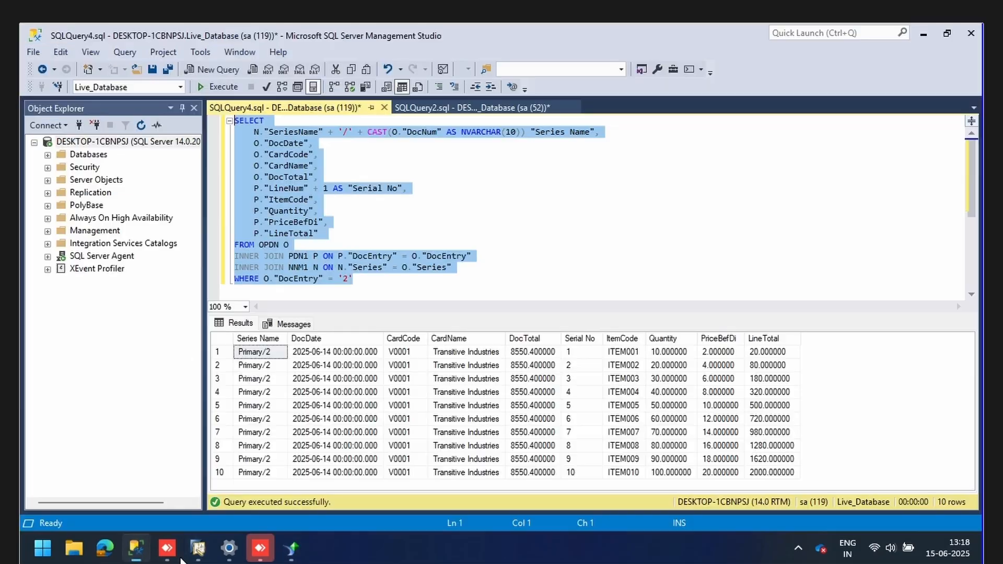
Copy GRPO_DETAILS from the SQLQuery2 tab and paste it into the command as EXEC "GRPO_DETAILS".
{"action": "left_click", "coordinate": [428, 107]}
{"action": "scroll", "coordinate": [345, 159], "scroll_direction": "up", "scroll_amount": 1}
{"action": "left_click", "coordinate": [346, 157]}
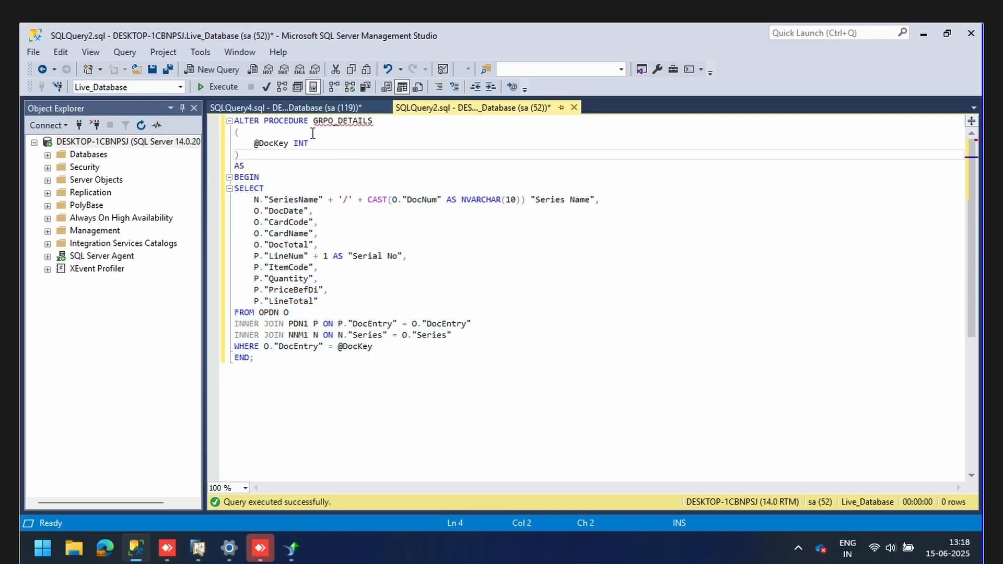
{"action": "left_click_drag", "start_coordinate": [313, 121], "coordinate": [373, 127]}
{"action": "key", "text": "ctrl+c"}
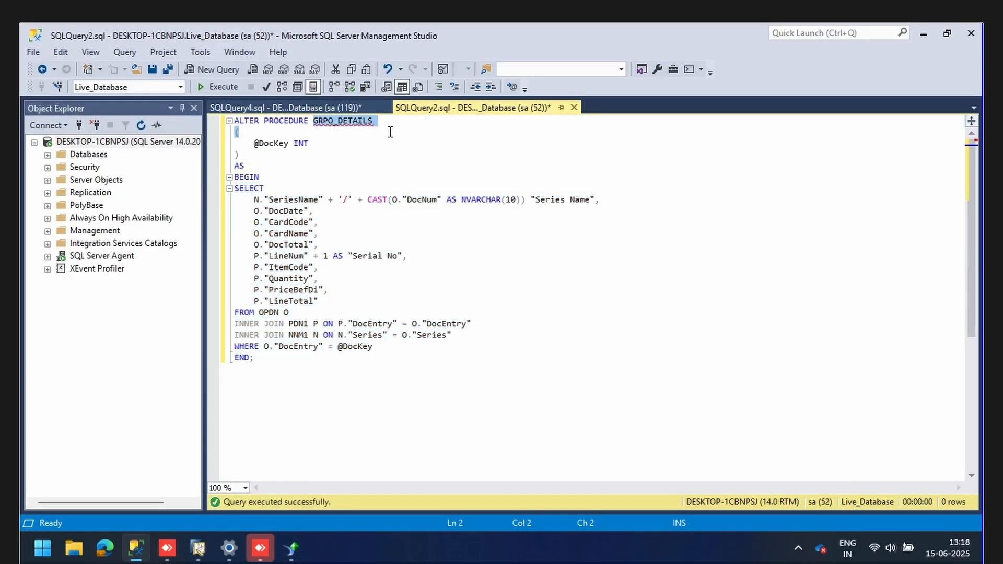
{"action": "key", "text": "alt+Tab"}
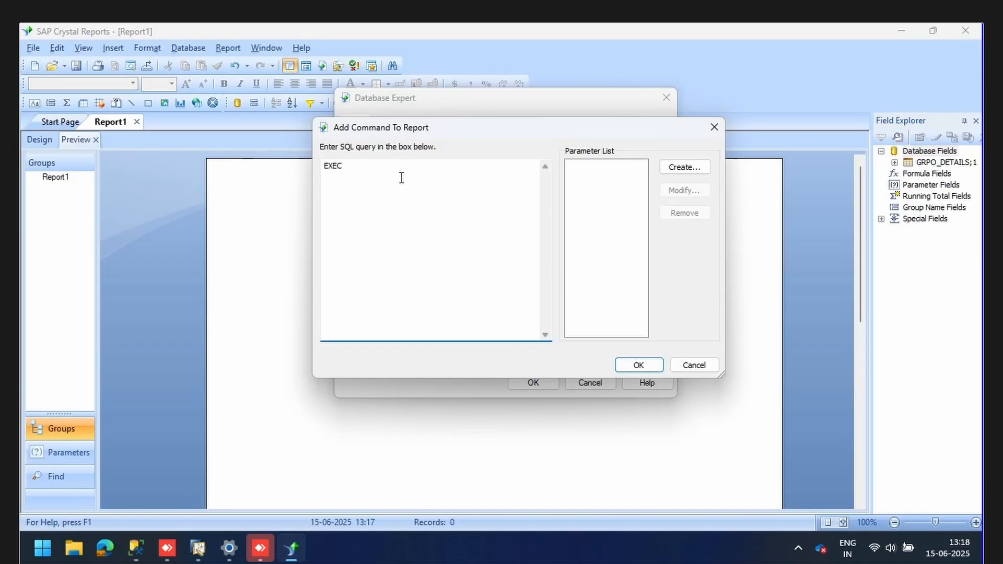
{"action": "type", "text": "\"\""}
{"action": "key", "text": "ctrl+v"}
{"action": "left_click", "coordinate": [135, 548]}
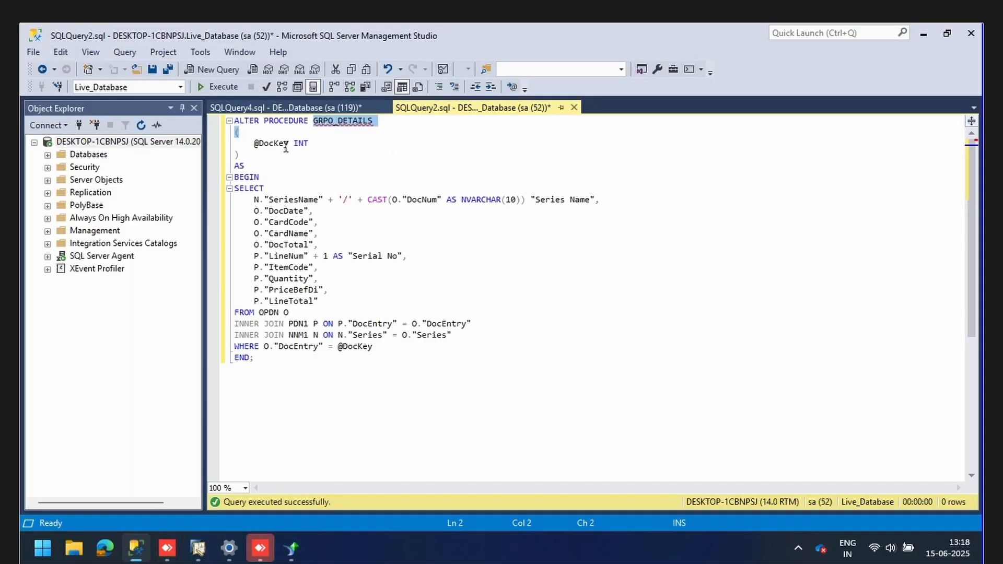
{"action": "left_click_drag", "start_coordinate": [254, 143], "coordinate": [309, 143]}
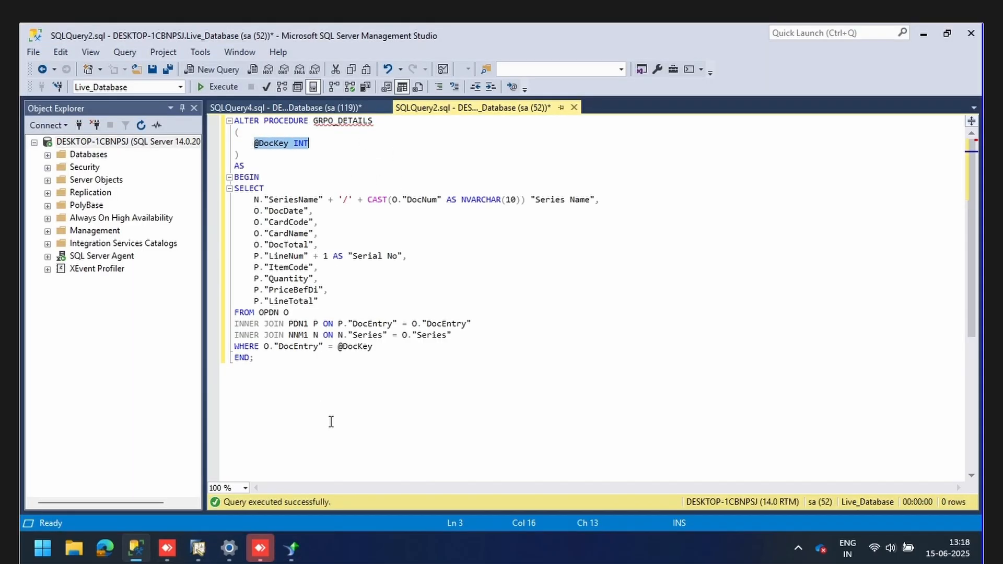
{"action": "left_click", "coordinate": [291, 548]}
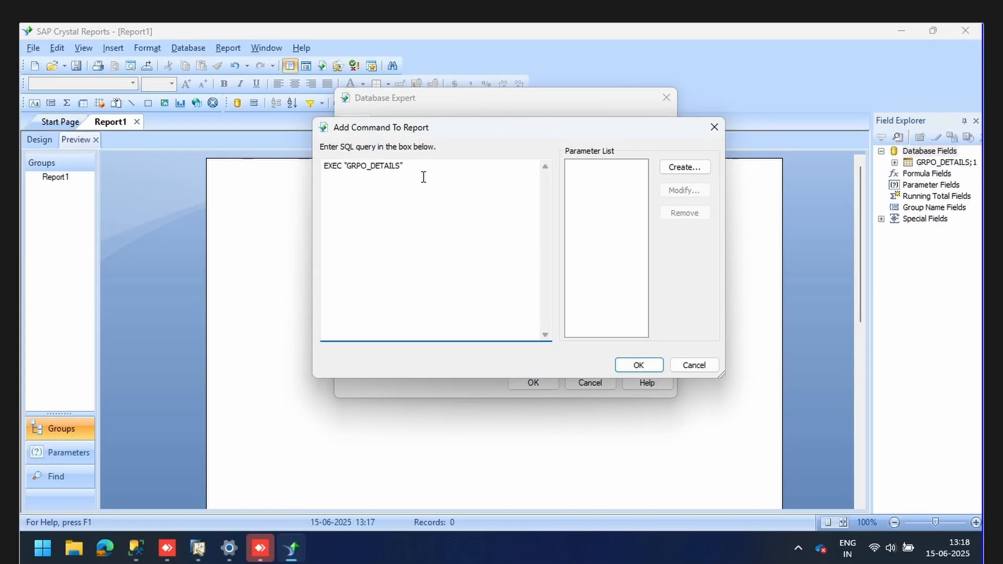
Create a command parameter named DocKey@ with prompting text DocKey@.
{"action": "left_click", "coordinate": [686, 168]}
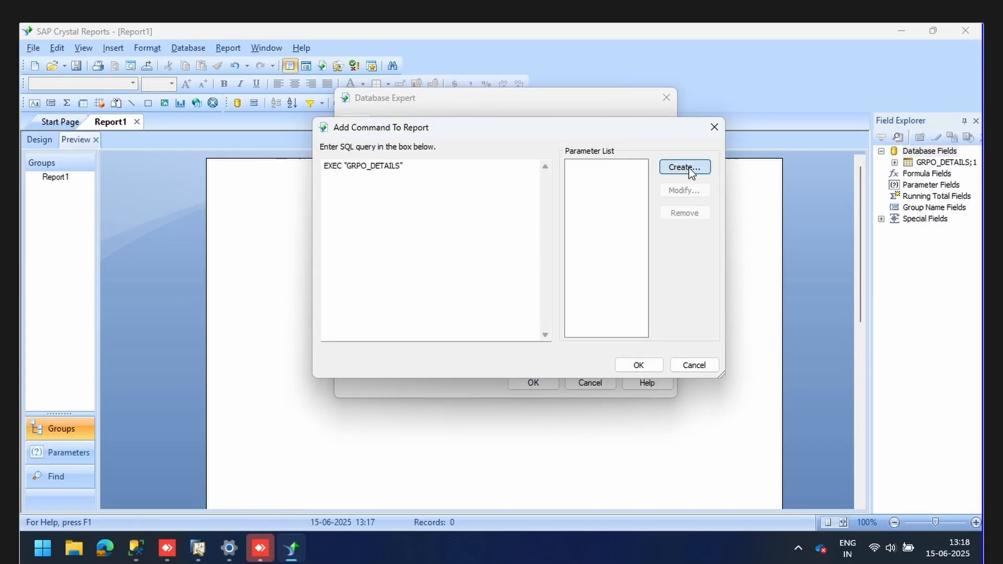
{"action": "type", "text": "DocKey"}
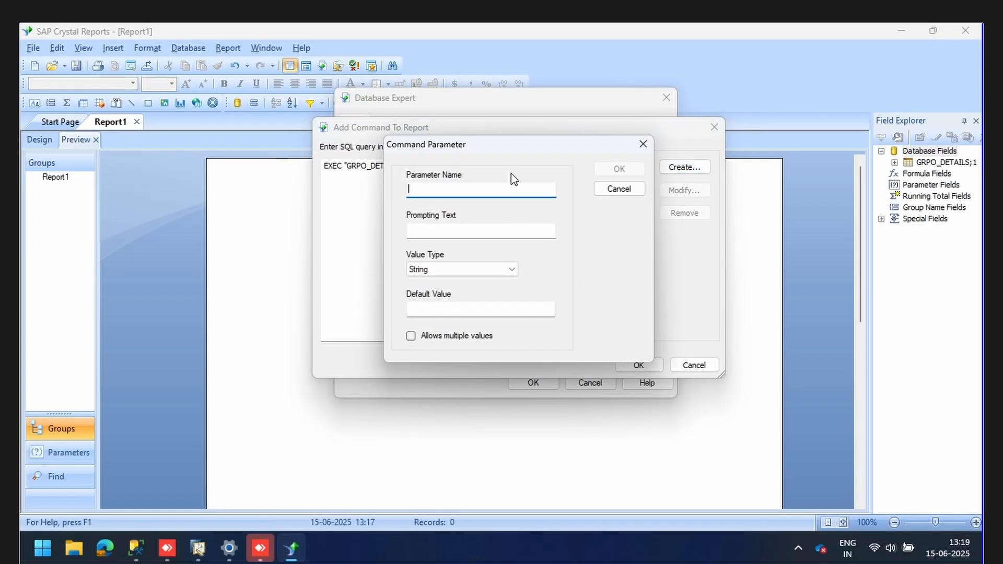
{"action": "type", "text": "@"}
{"action": "left_click", "coordinate": [485, 228]}
{"action": "type", "text": "DocKey"}
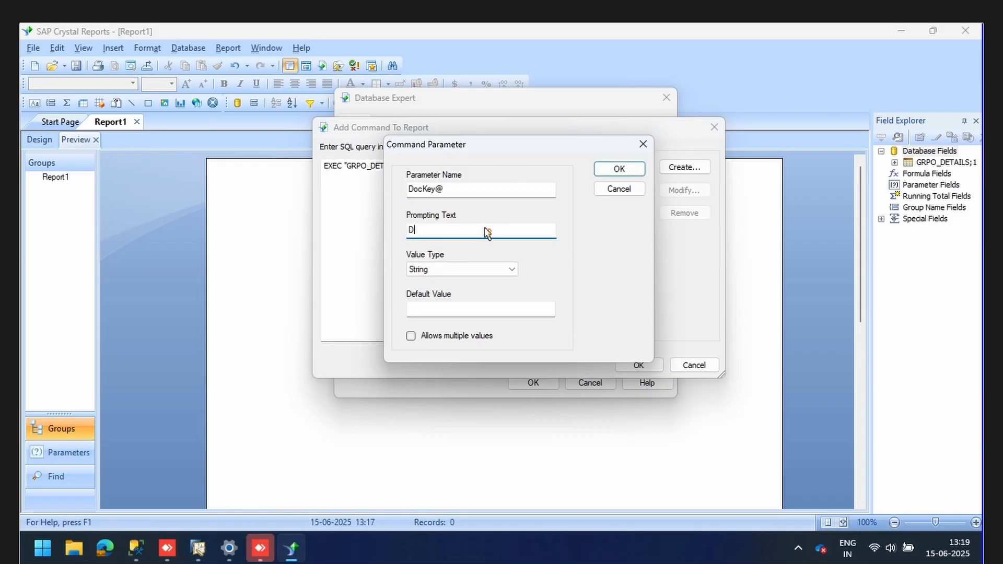
{"action": "type", "text": "@"}
{"action": "left_click", "coordinate": [628, 173]}
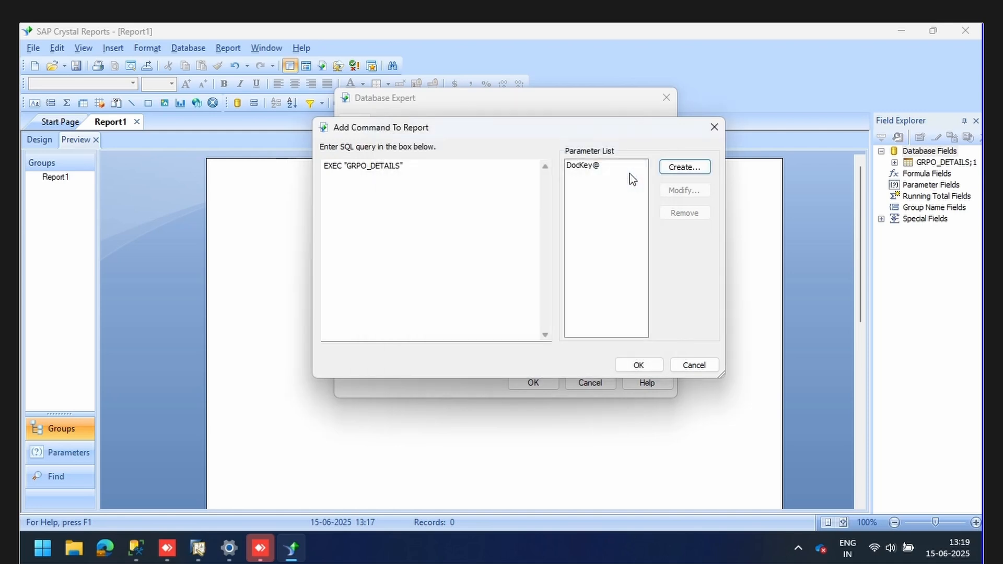
Insert {?DocKey@} after the procedure name and accept the command.
{"action": "left_click", "coordinate": [456, 173]}
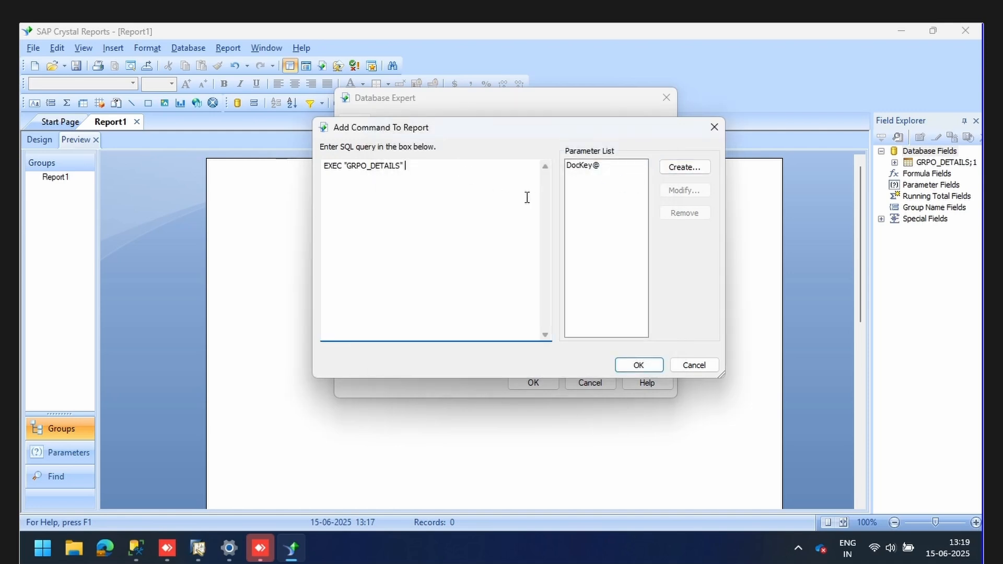
{"action": "double_click", "coordinate": [584, 166]}
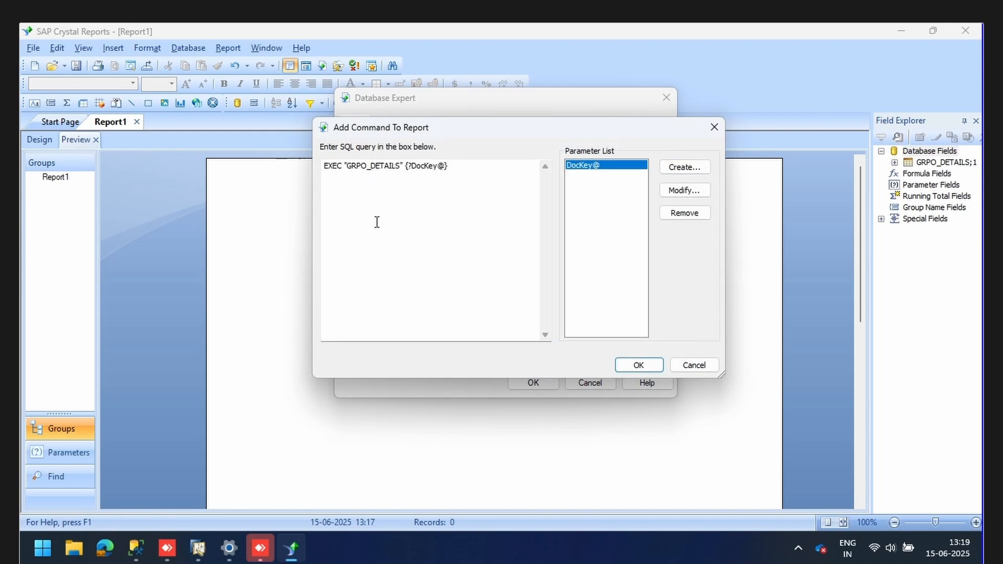
{"action": "left_click", "coordinate": [645, 369]}
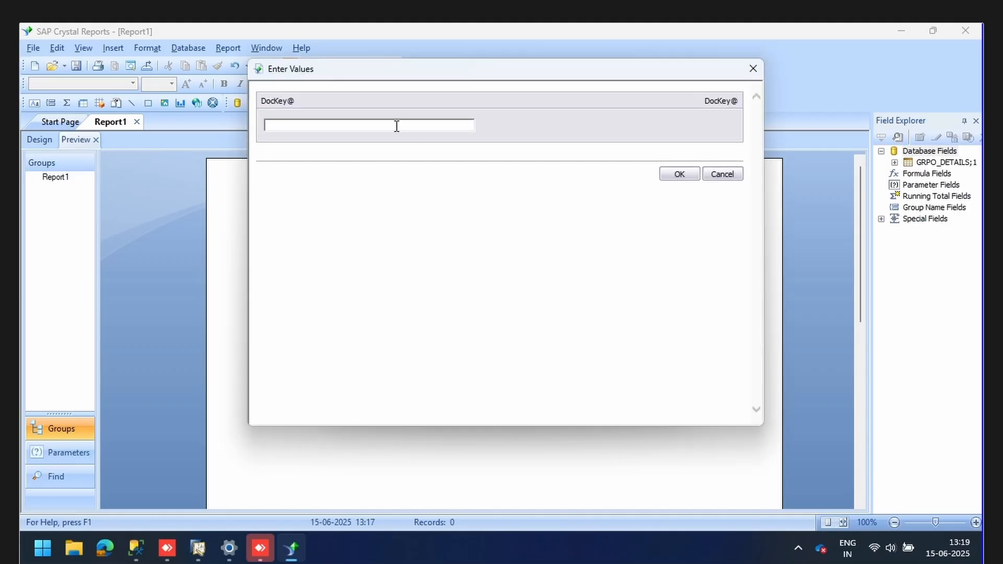
Enter 2 for DocKey@ and apply the command as the report's data source.
{"action": "type", "text": "2"}
{"action": "left_click", "coordinate": [677, 171]}
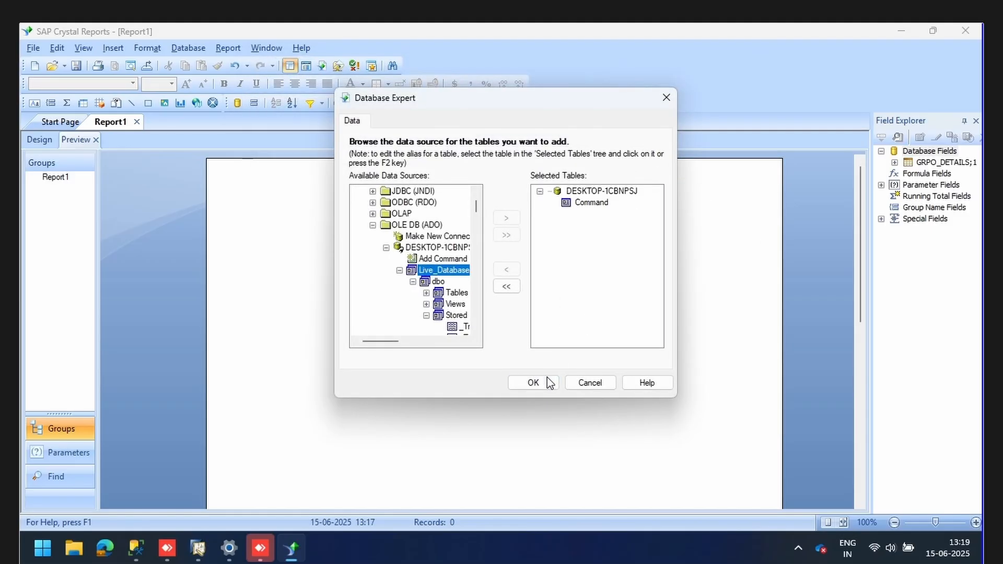
{"action": "left_click", "coordinate": [546, 383]}
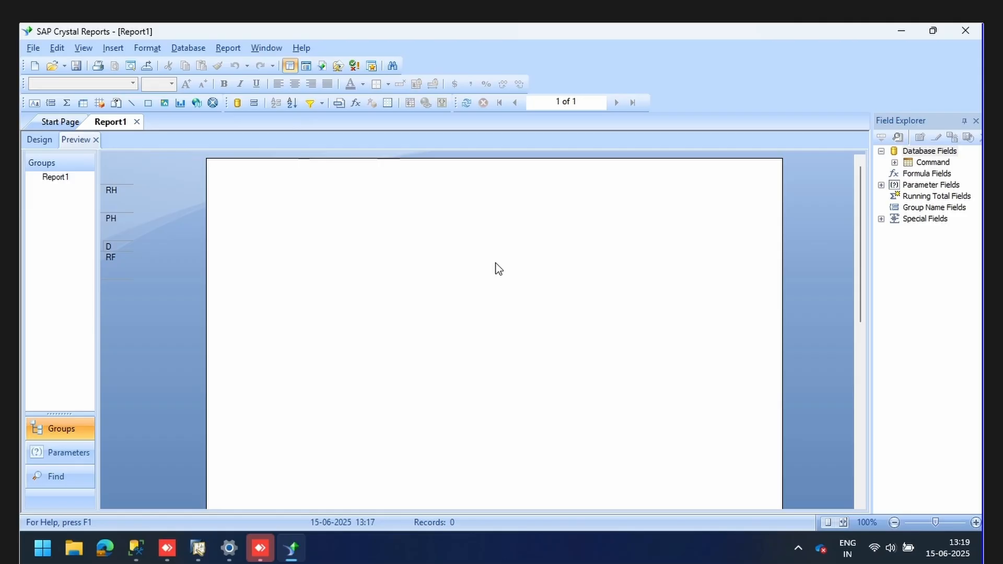
Expand Command's fields, Series Name through LineTotal, and the DocKey@ parameter in Field Explorer.
{"action": "left_click", "coordinate": [894, 163]}
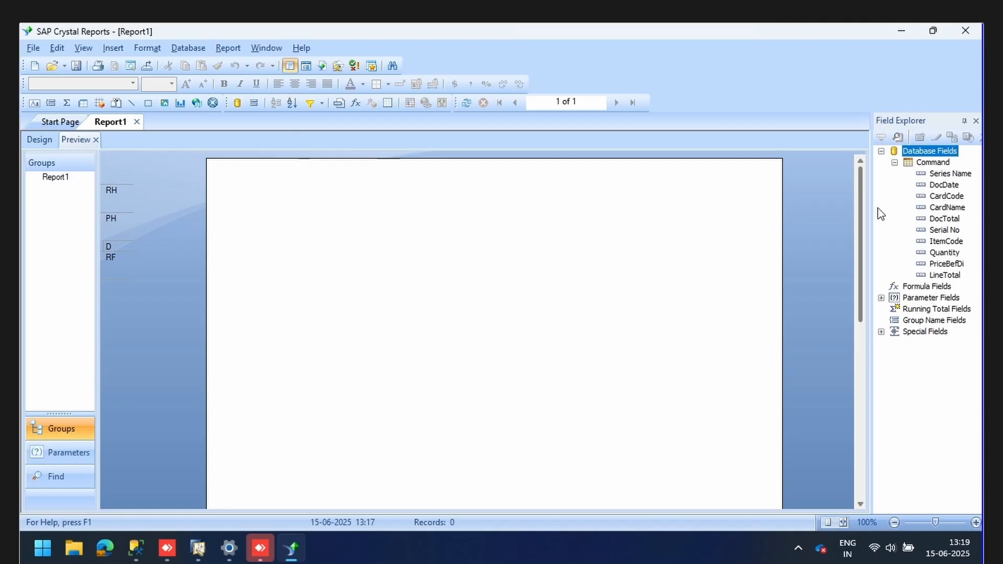
{"action": "left_click", "coordinate": [881, 297]}
{"action": "left_click", "coordinate": [928, 310]}
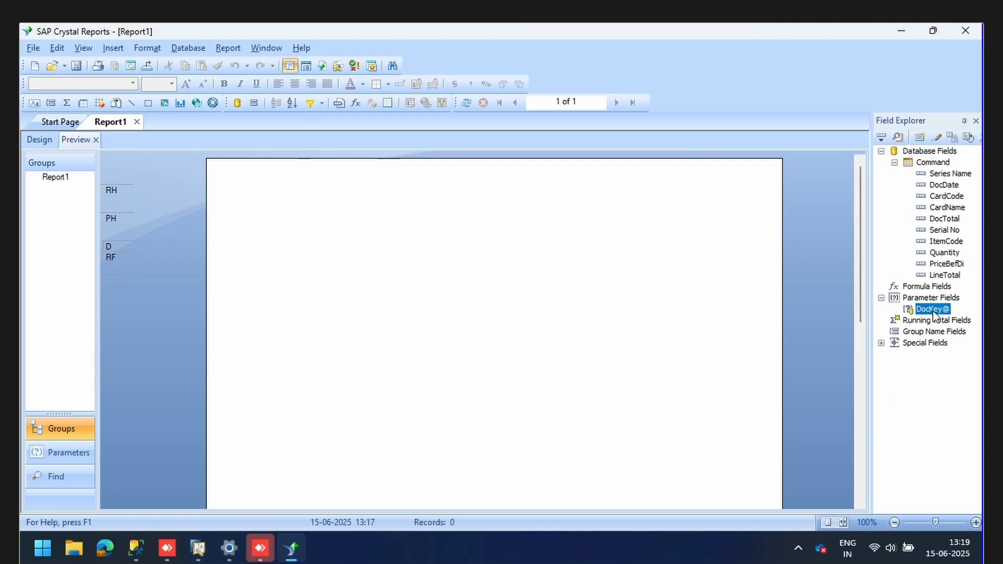